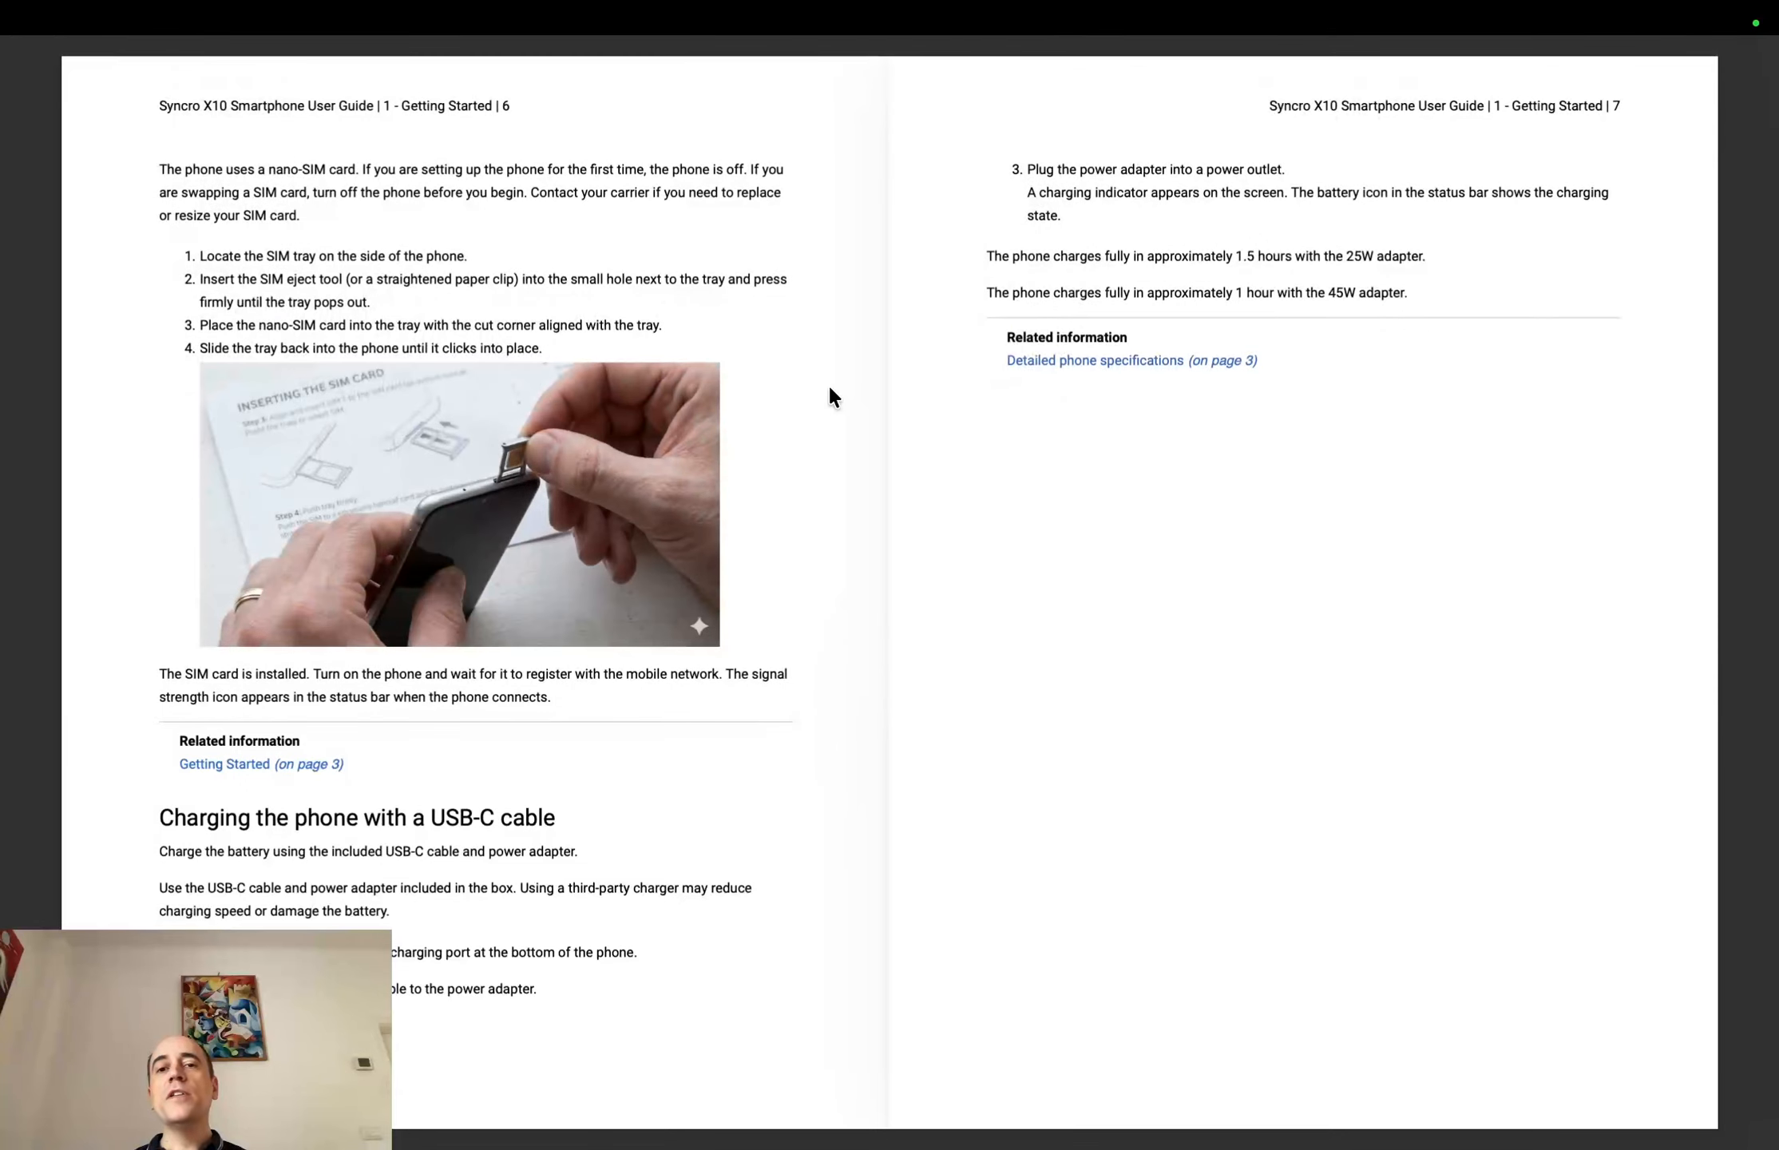
Switch from the PDF user guide to Oxygen XML Editor and attach smartphone.pdf from the project to the AI Positron chat
{"action": "scroll", "coordinate": [828, 382], "scroll_direction": "down", "scroll_amount": 3}
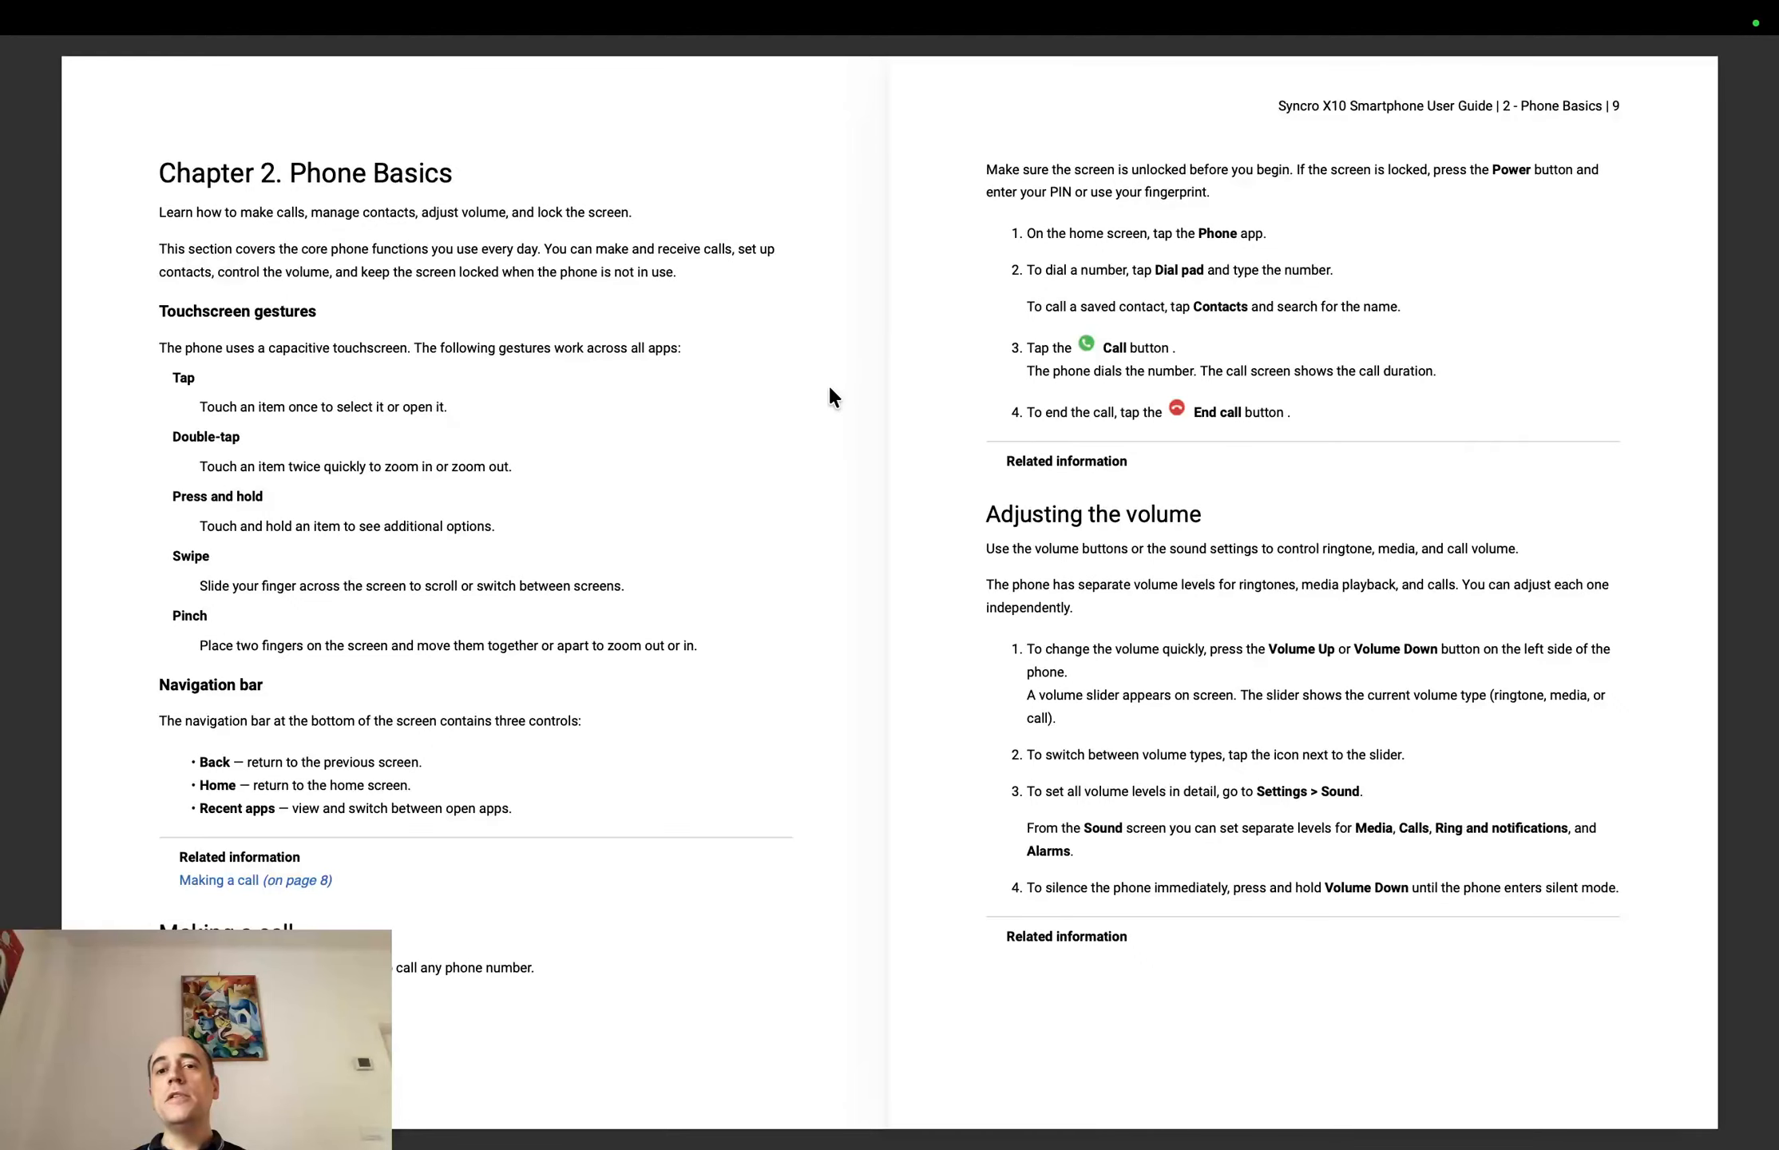
{"action": "key", "text": "super+Tab"}
{"action": "key", "text": "super+Tab"}
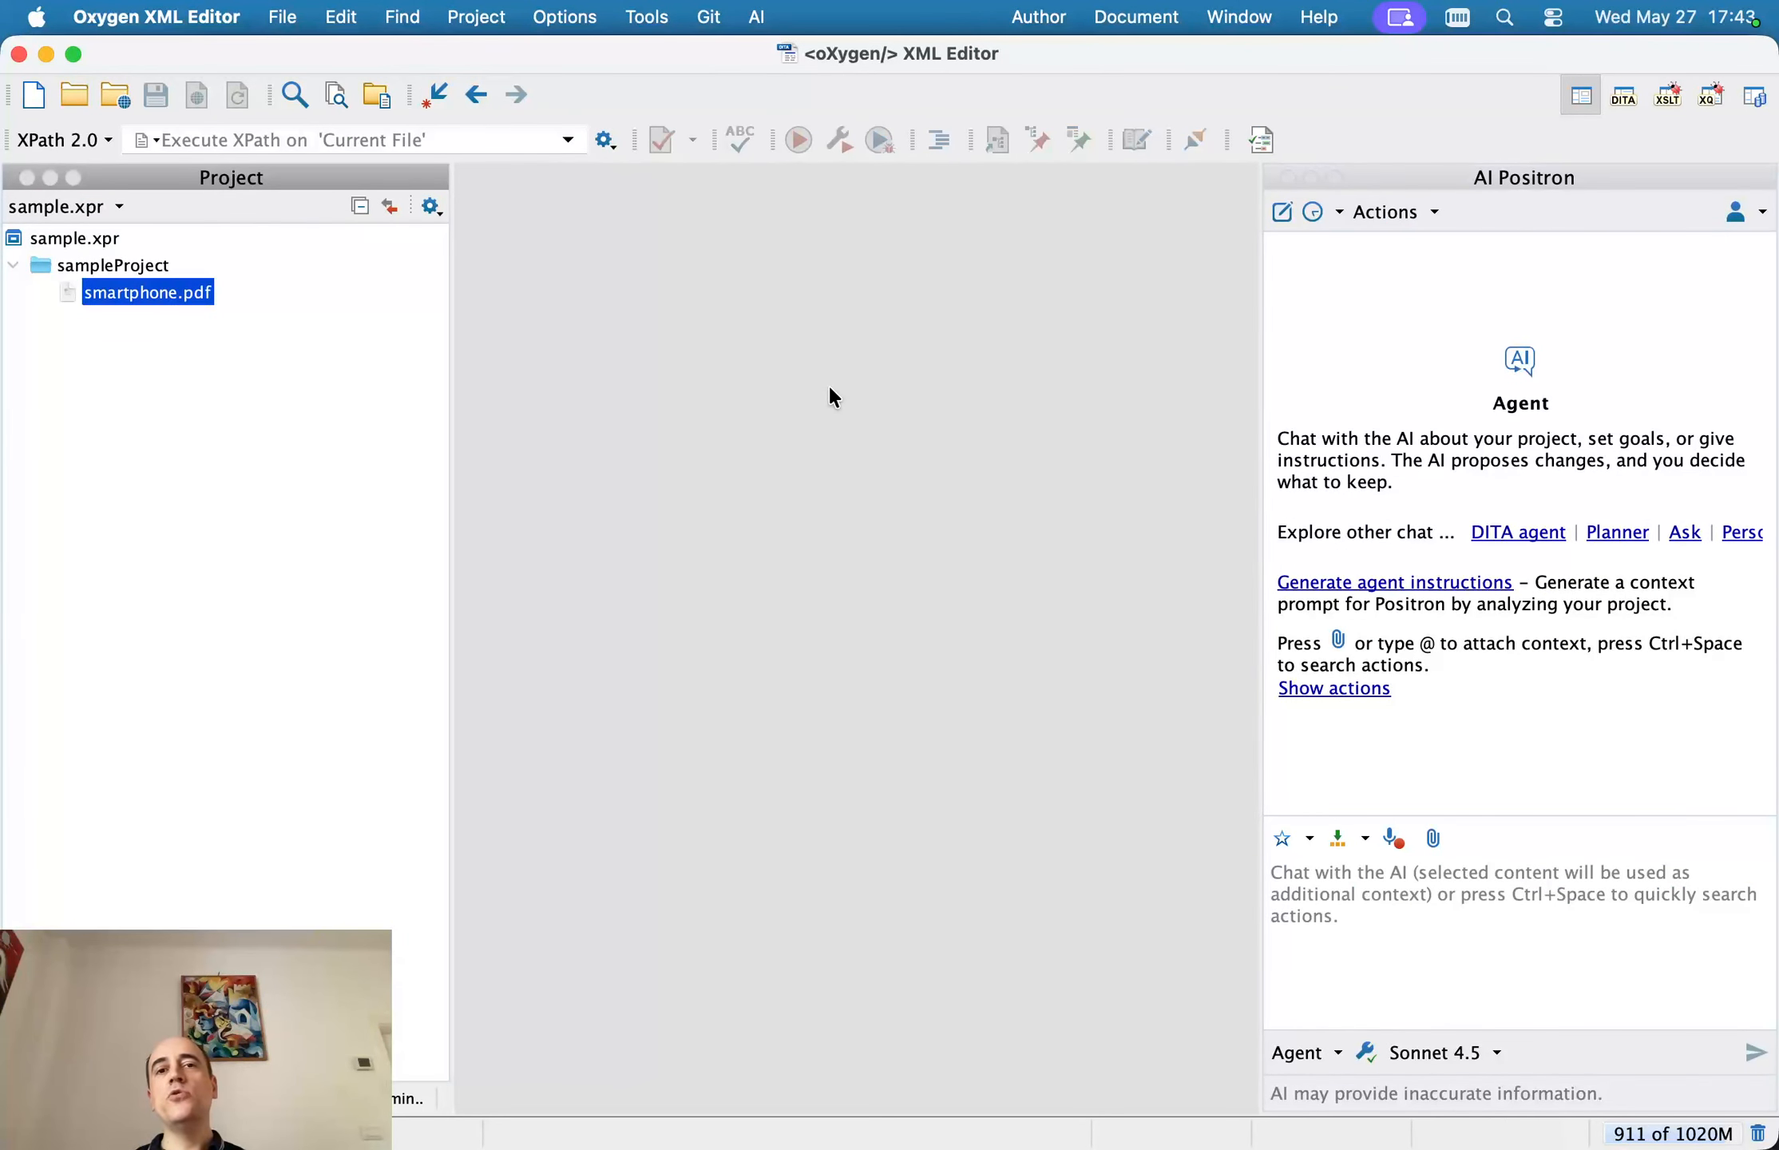
{"action": "left_click", "coordinate": [1509, 179]}
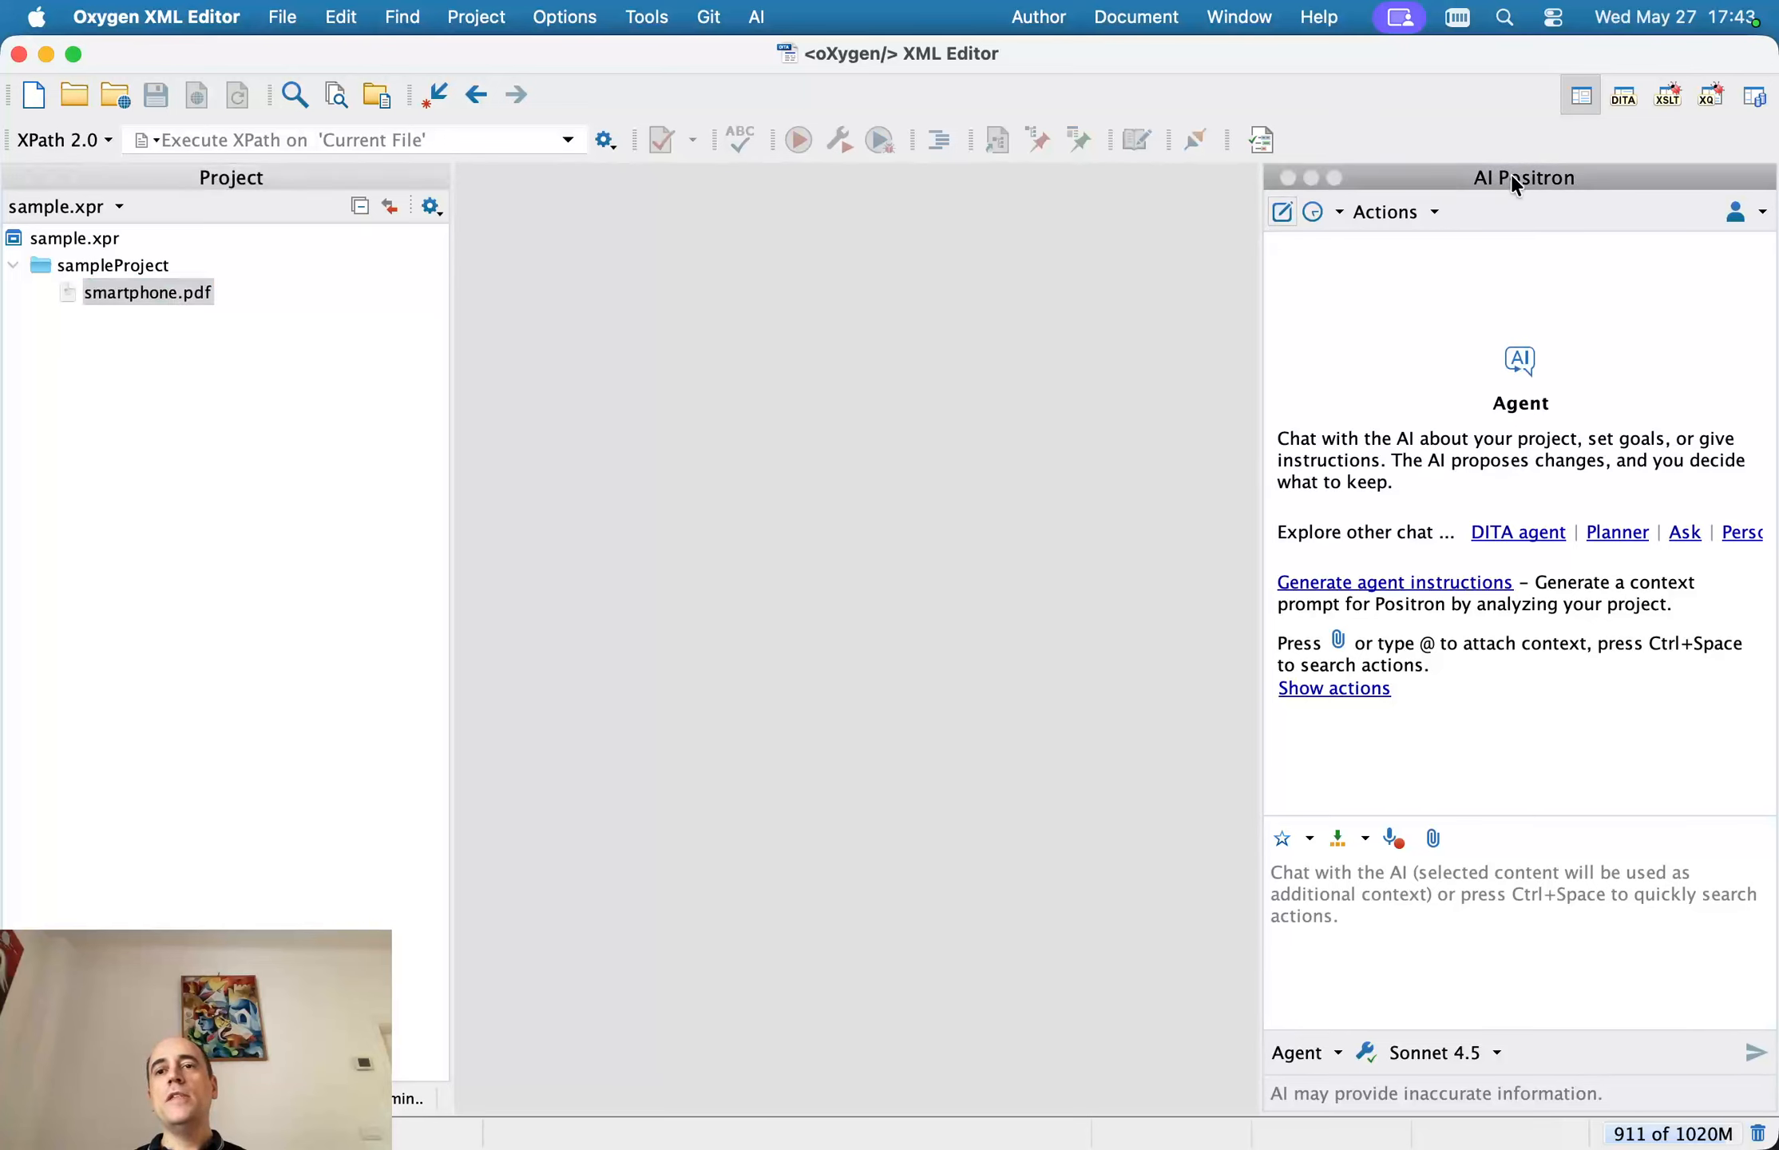
{"action": "left_click", "coordinate": [122, 296]}
{"action": "left_click_drag", "start_coordinate": [133, 299], "coordinate": [1513, 939]}
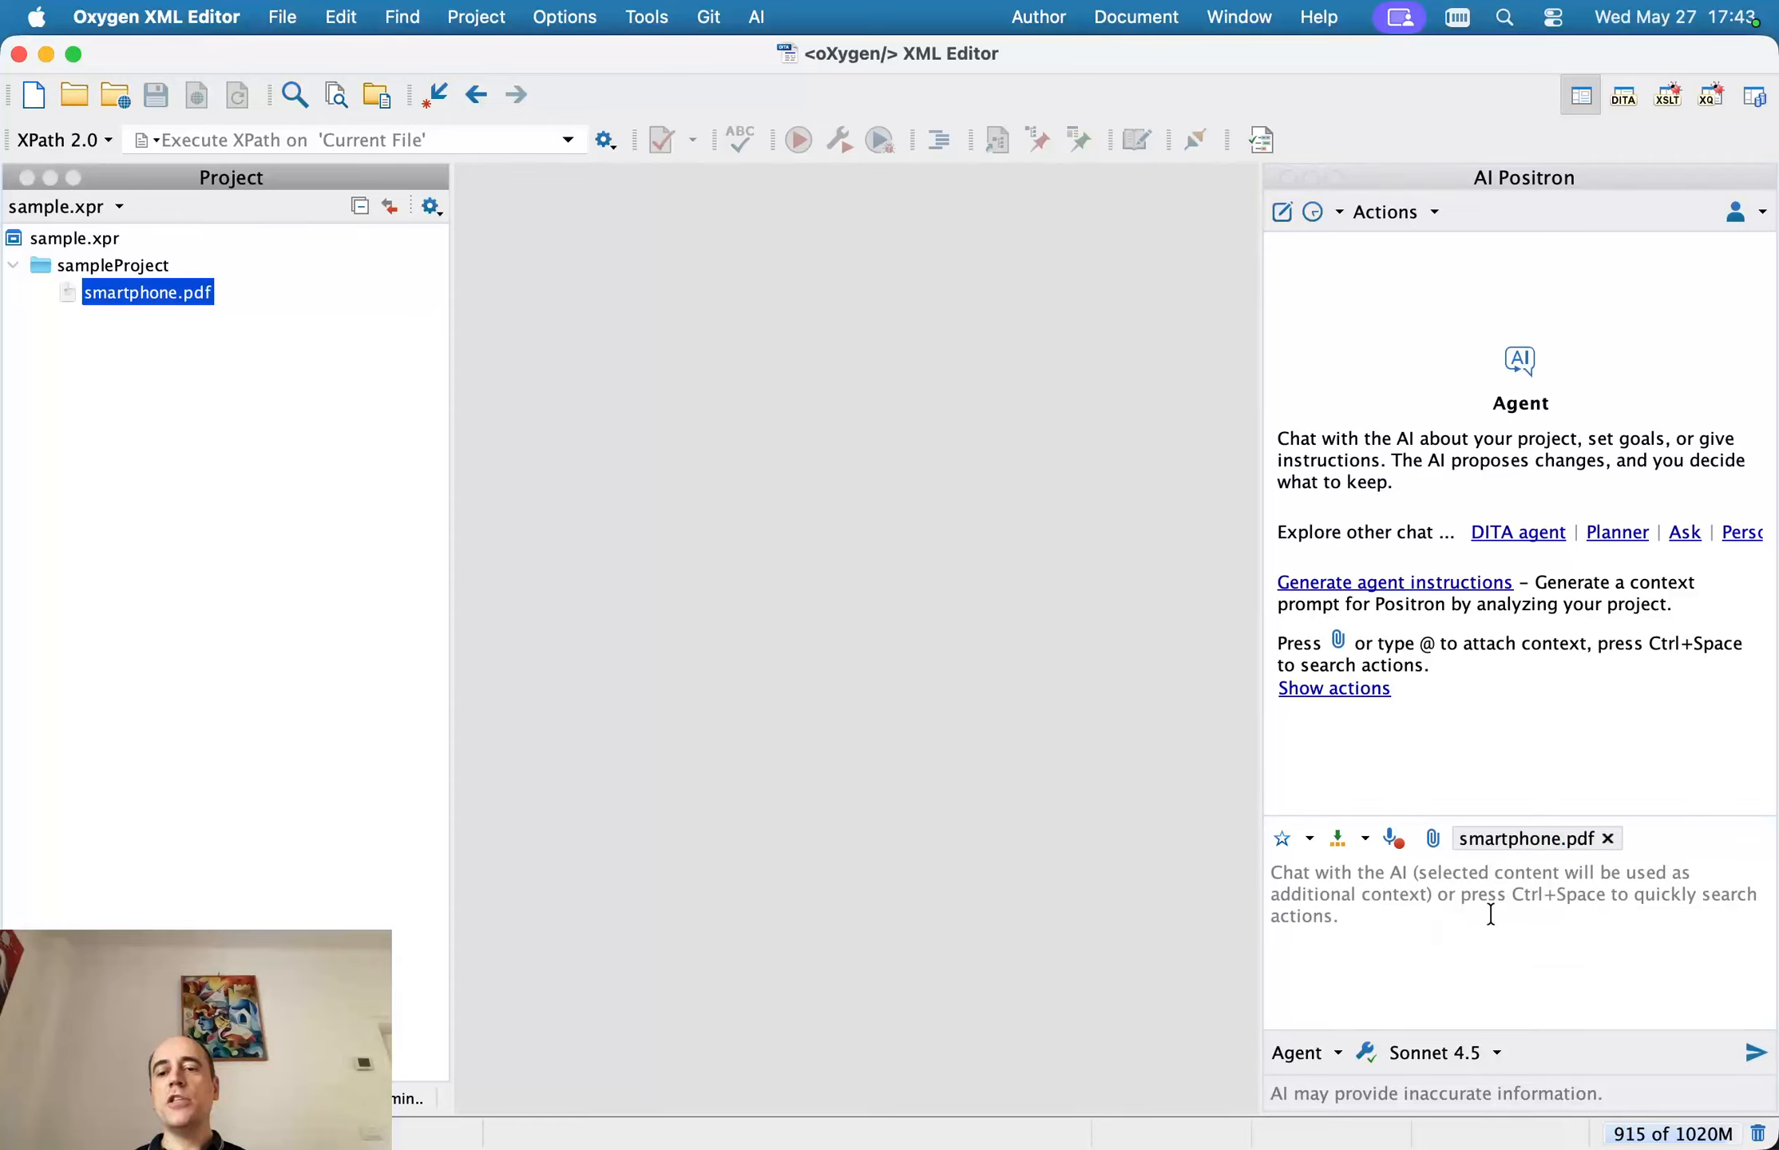
Set the chat mode to Planner and send the prompt "create a dita map and topics from my pdf"
{"action": "left_click", "coordinate": [1338, 1056]}
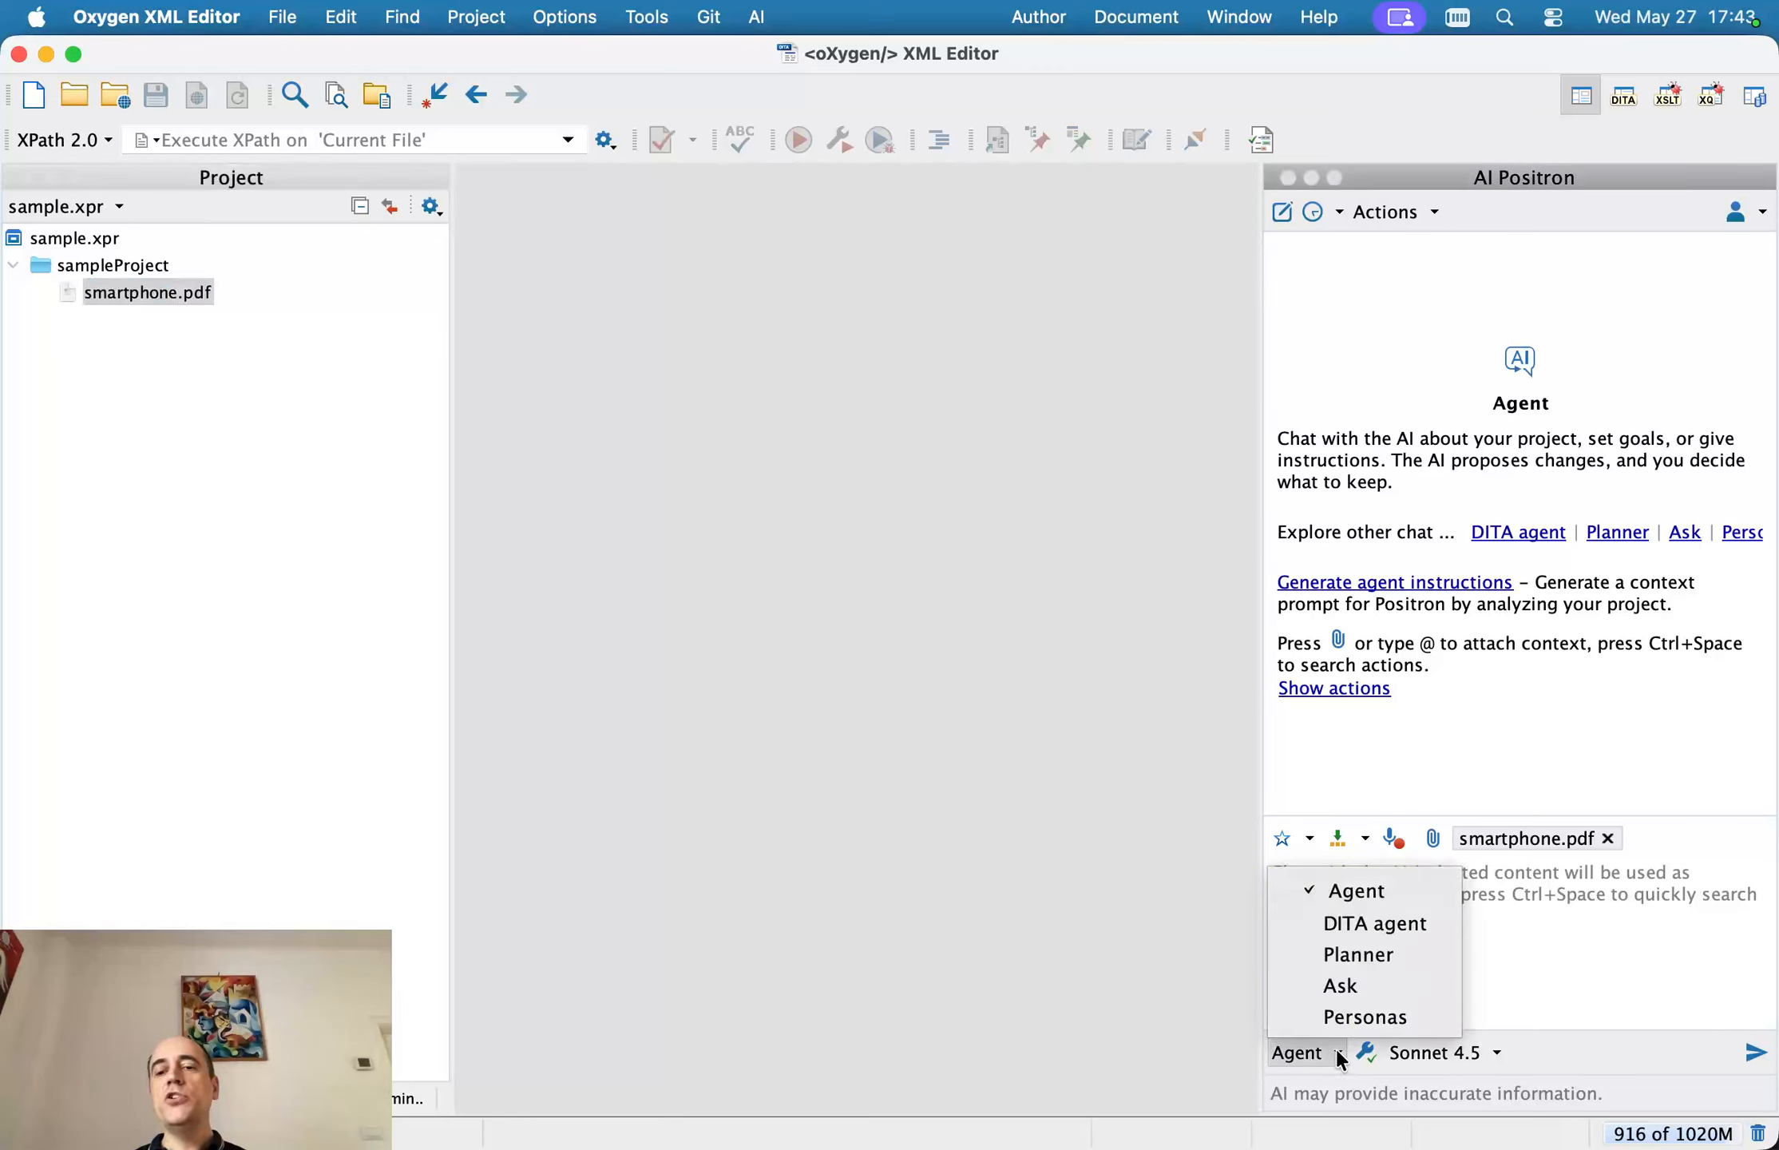
{"action": "left_click", "coordinate": [1372, 965]}
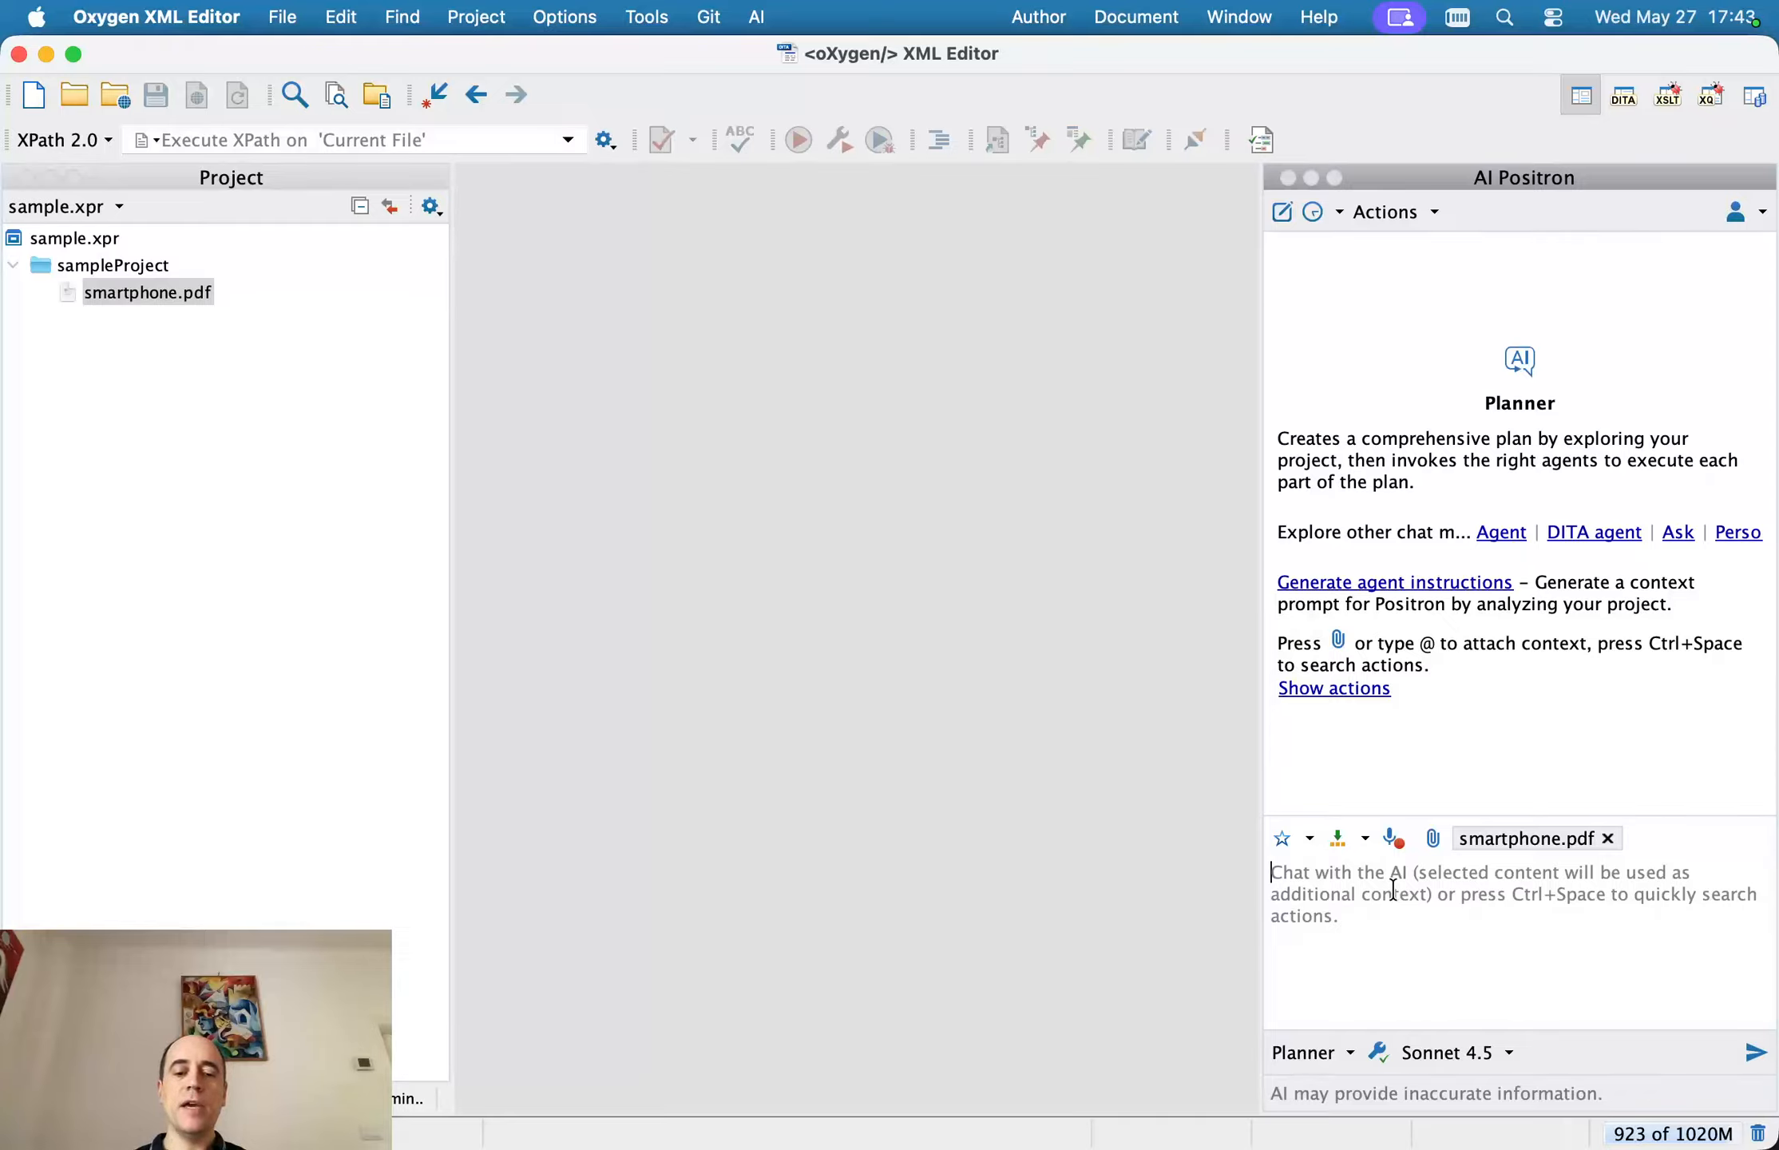
{"action": "type", "text": "create a dit"}
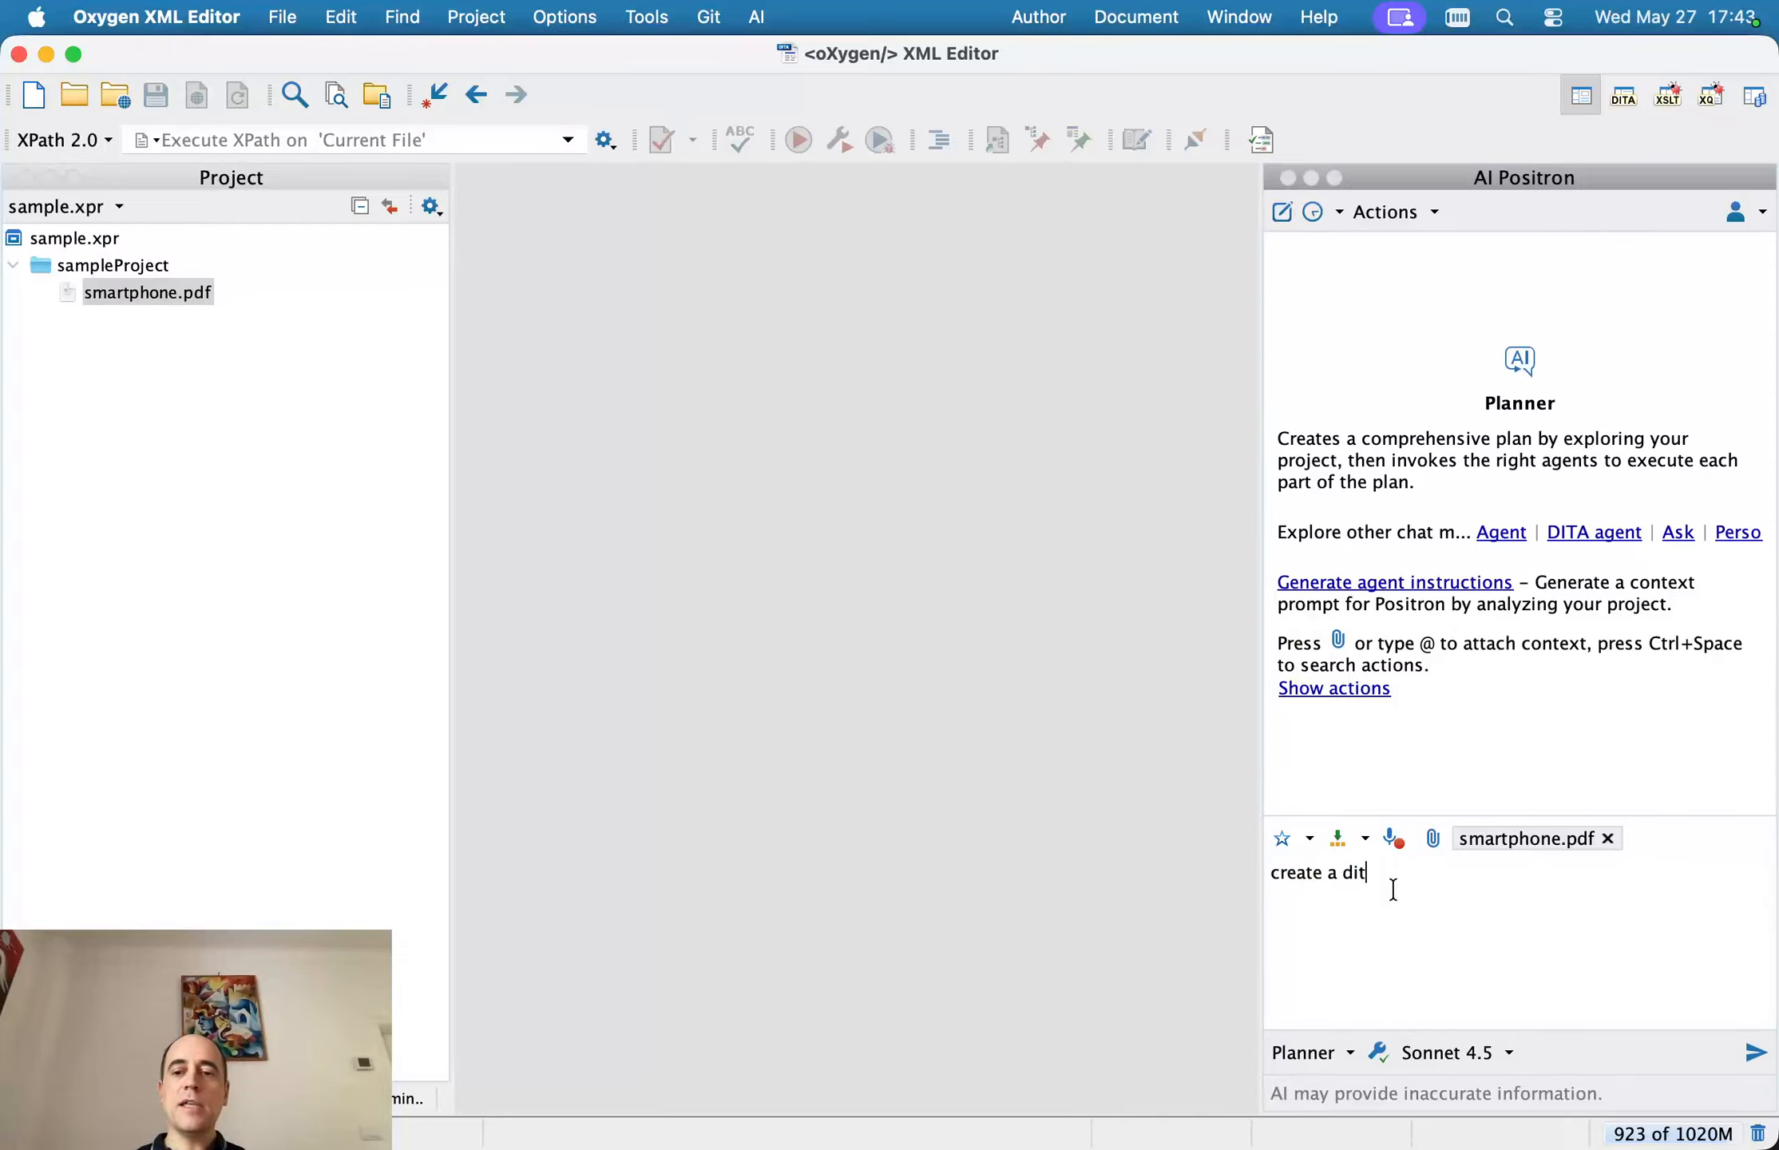
{"action": "type", "text": "a map and topics f"}
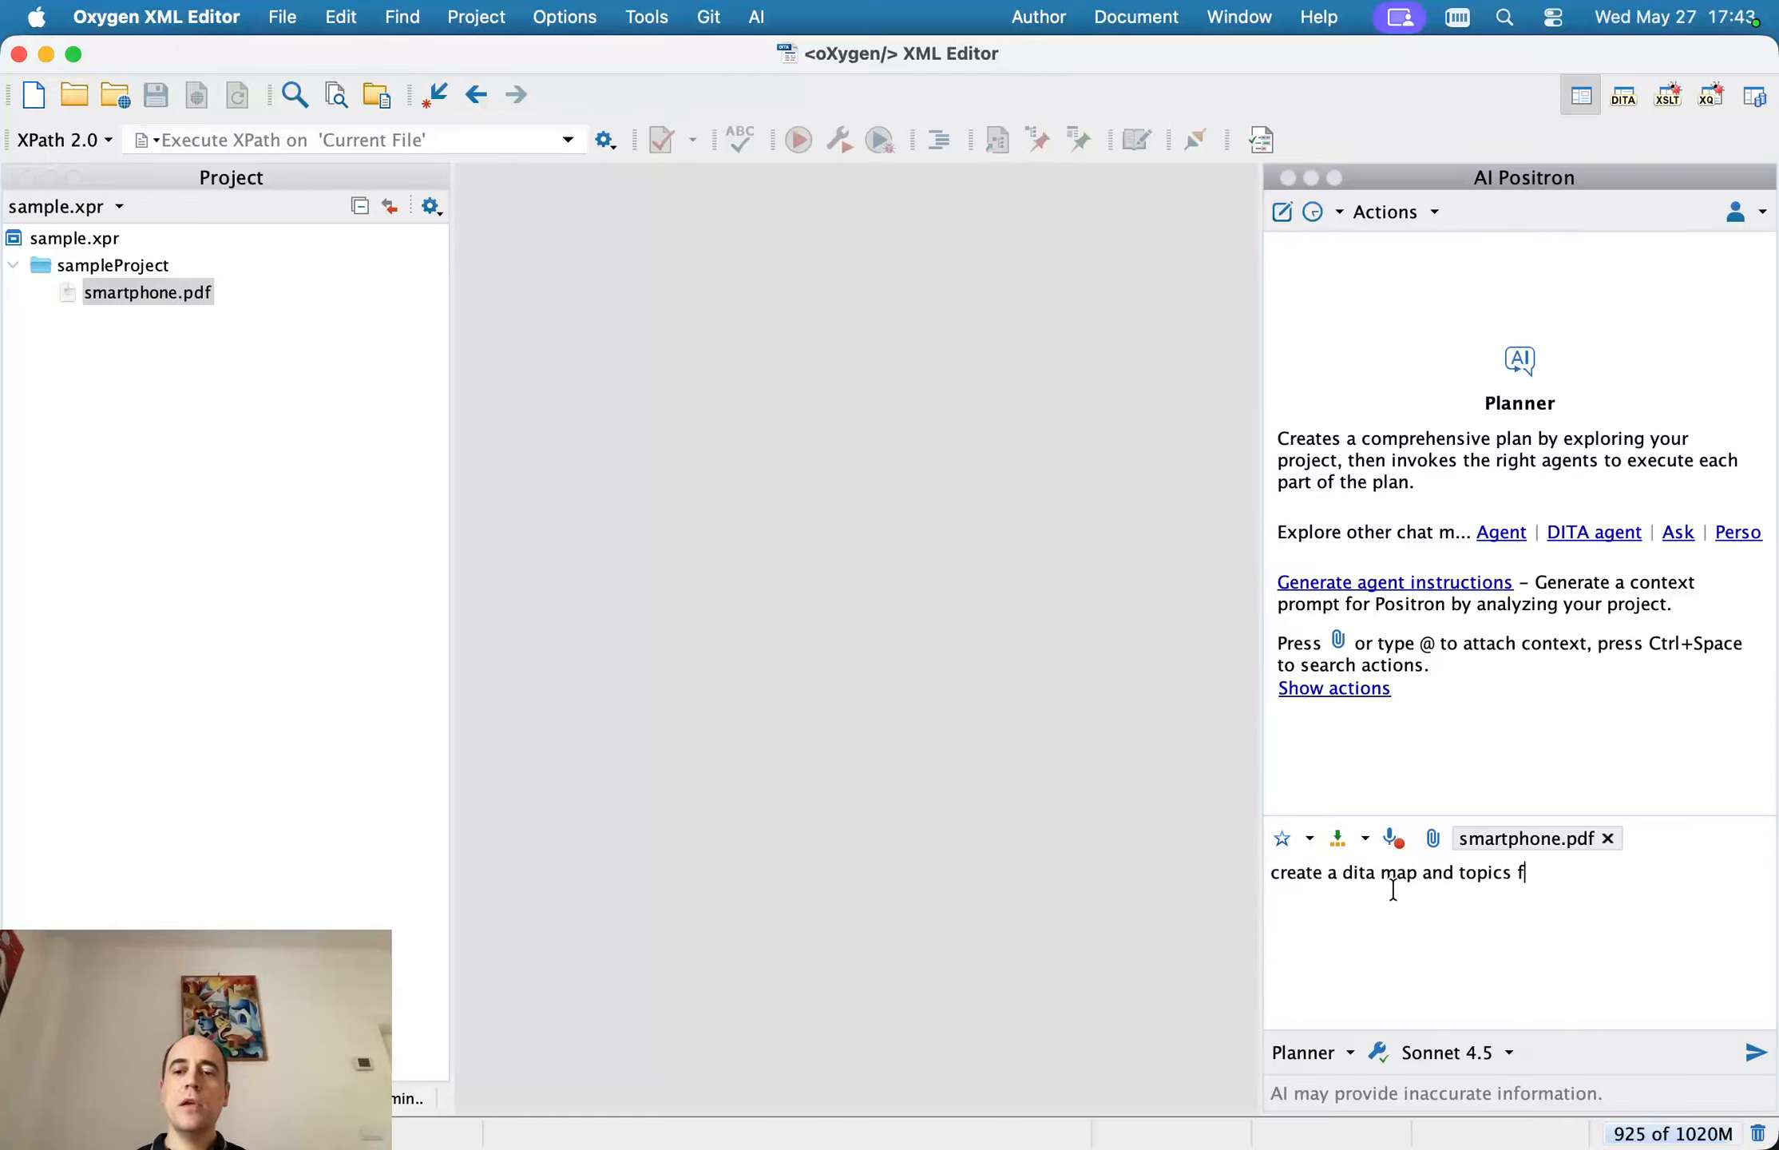
{"action": "type", "text": "rom my pd"}
{"action": "key", "text": "BackSpace"}
{"action": "key", "text": "BackSpace"}
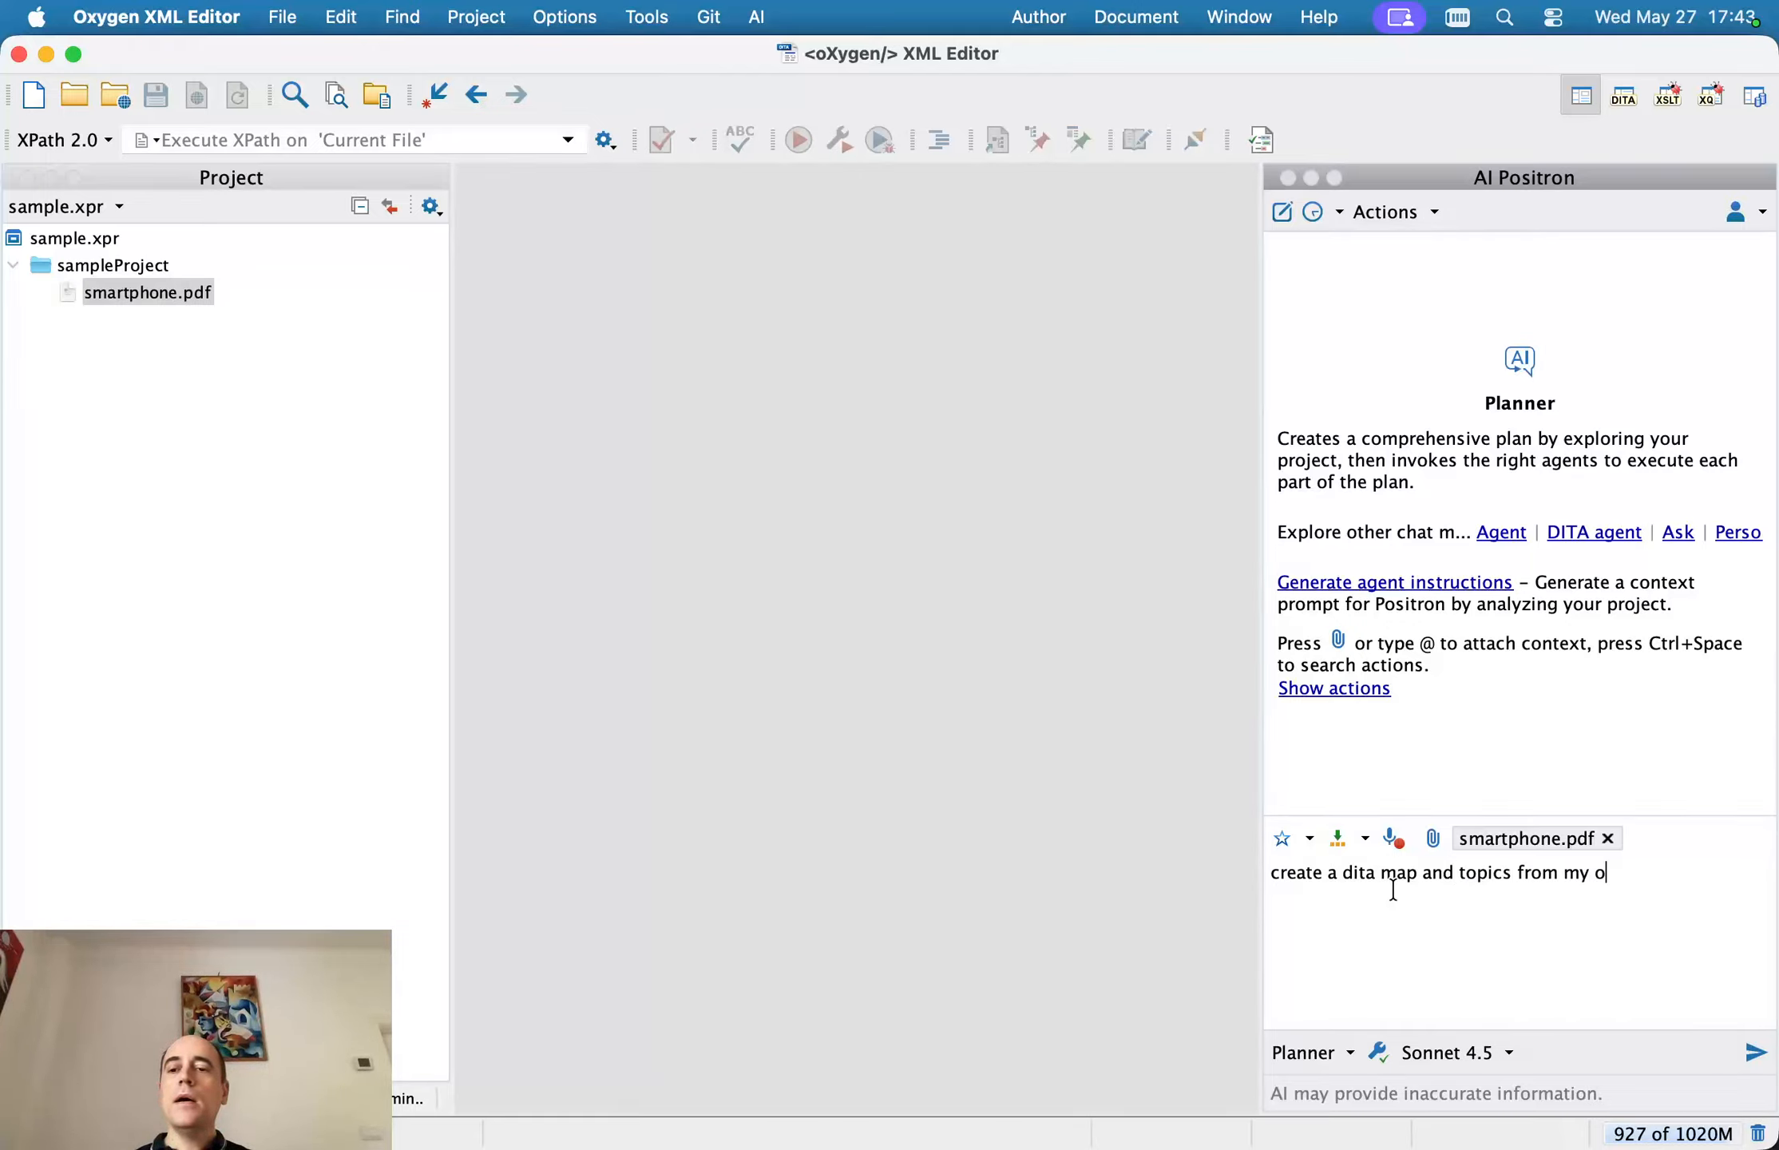
{"action": "type", "text": "pdf"}
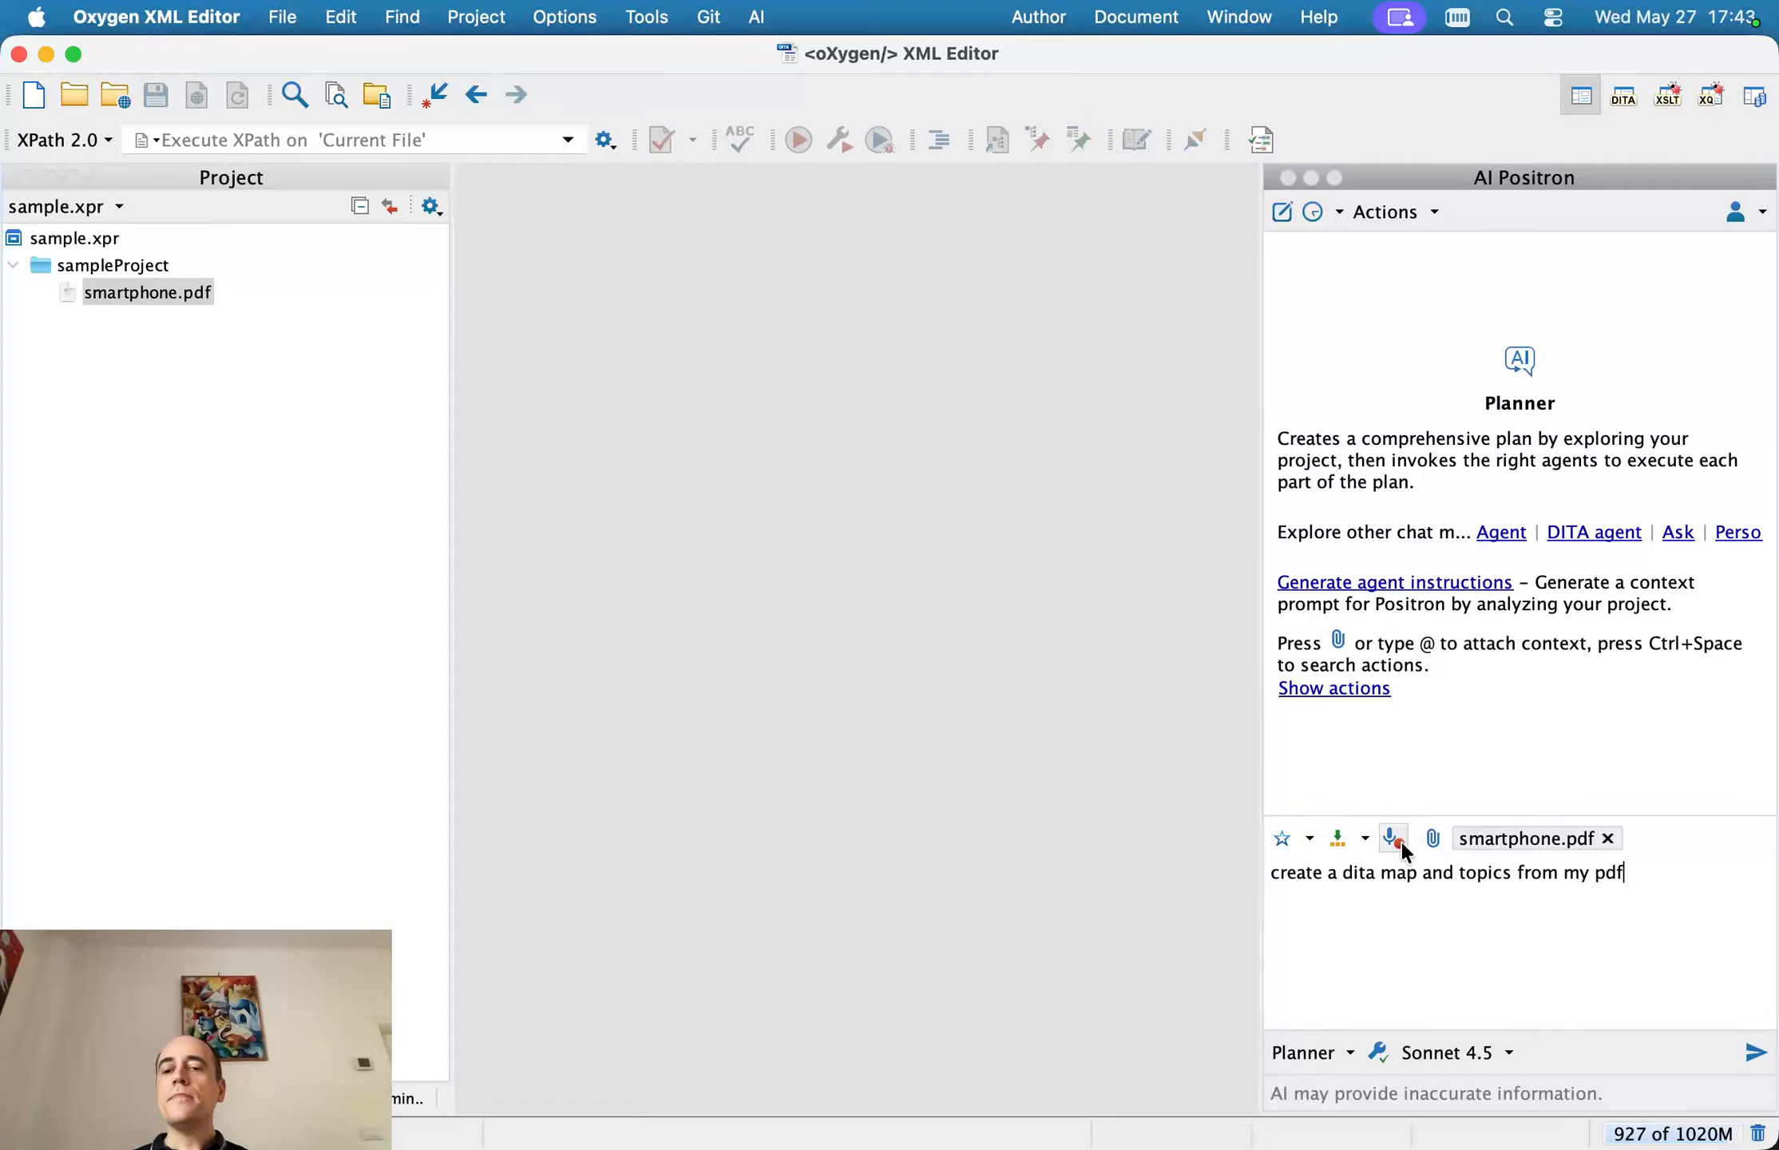
{"action": "left_click", "coordinate": [1512, 1046]}
{"action": "left_click", "coordinate": [1609, 954]}
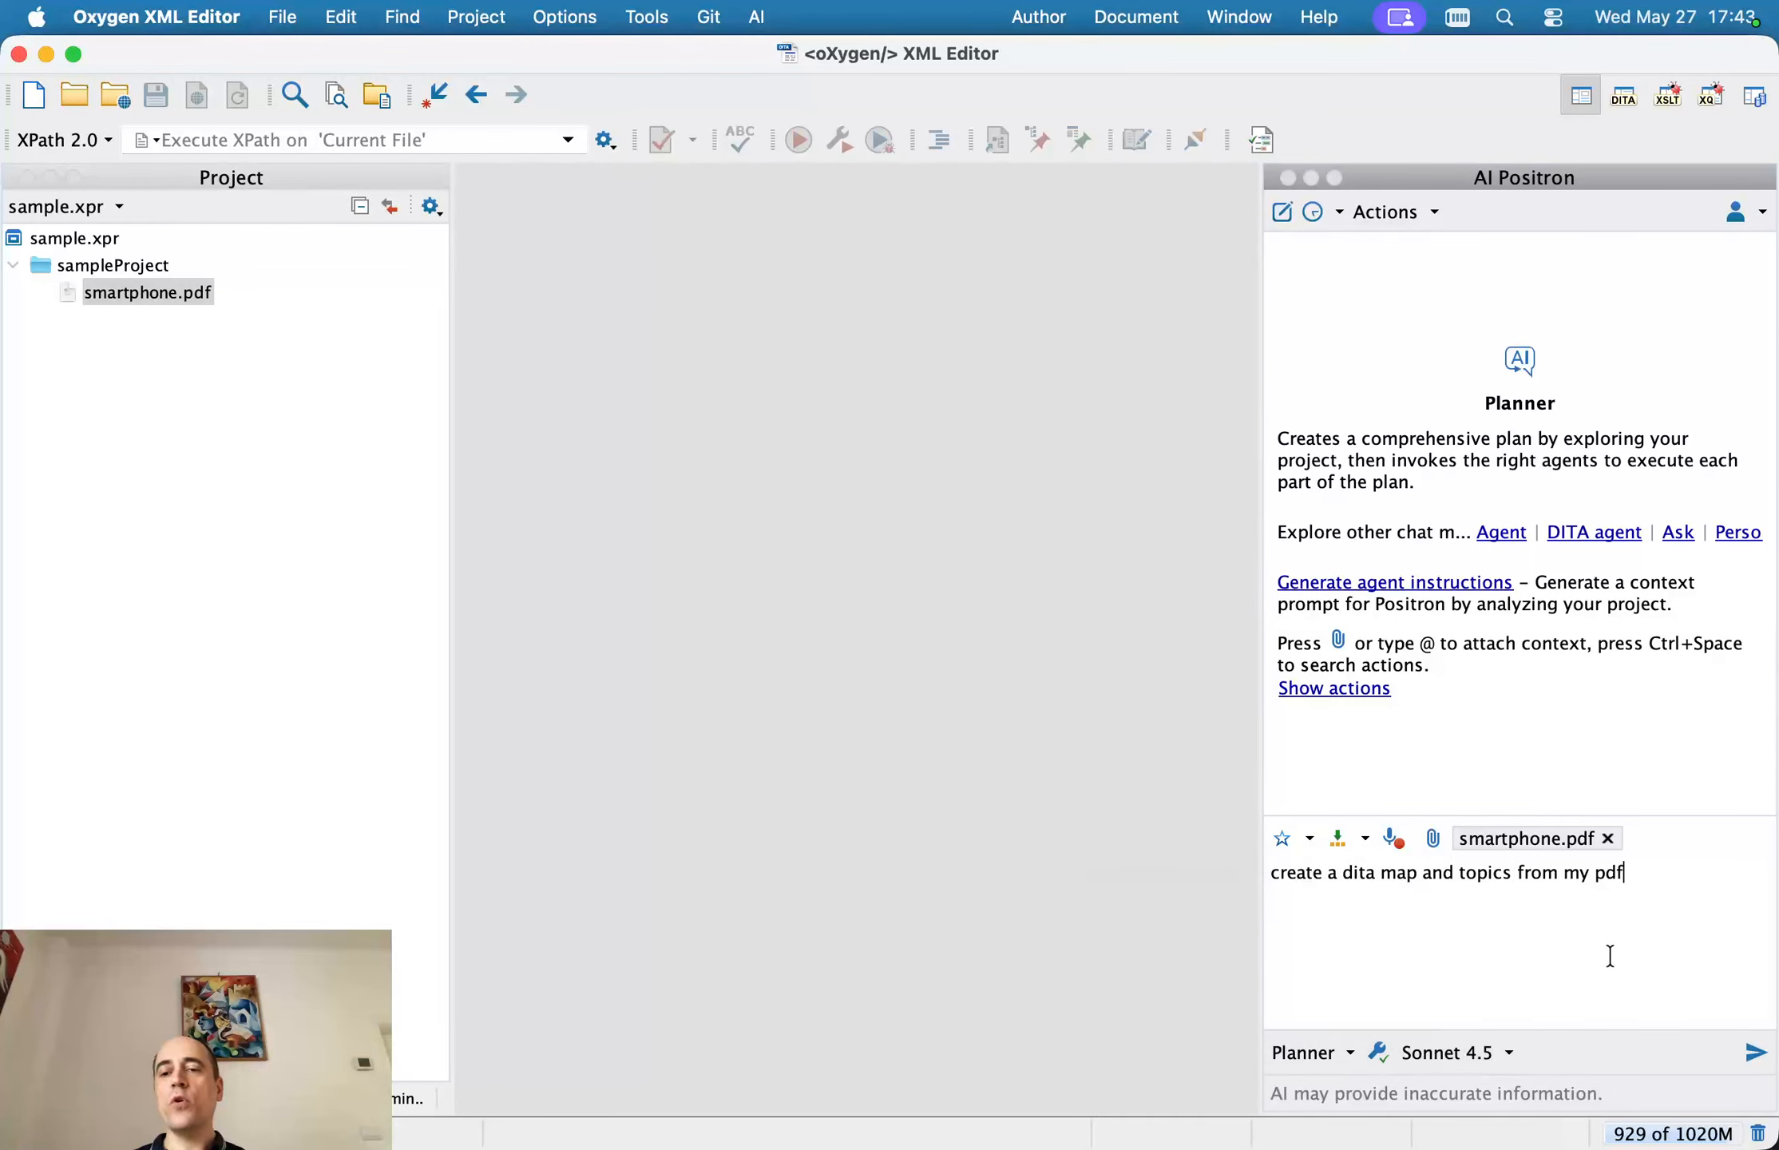
{"action": "left_click", "coordinate": [1754, 1052]}
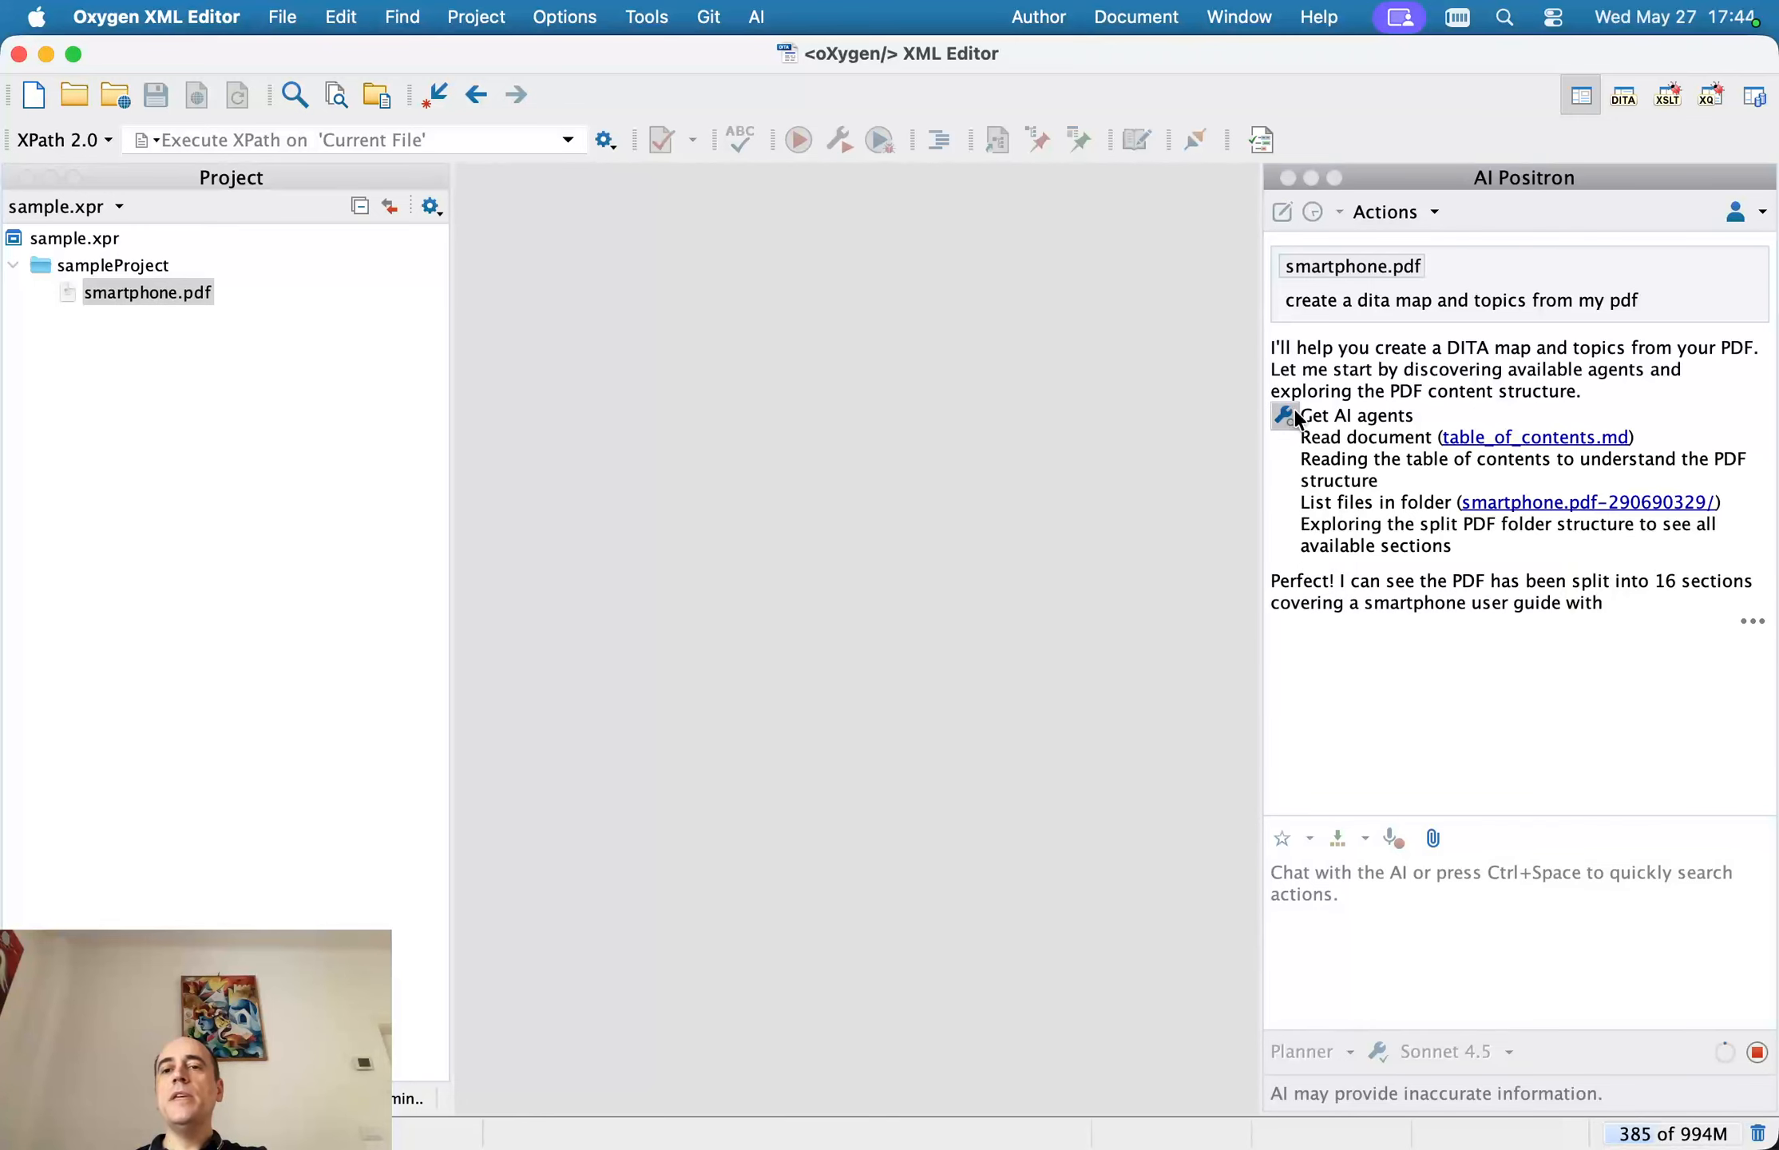
Examine the AI tool call details for the agent list and the PDF's table of contents, then close them
{"action": "left_click", "coordinate": [1278, 415]}
{"action": "scroll", "coordinate": [961, 398], "scroll_direction": "down", "scroll_amount": 10}
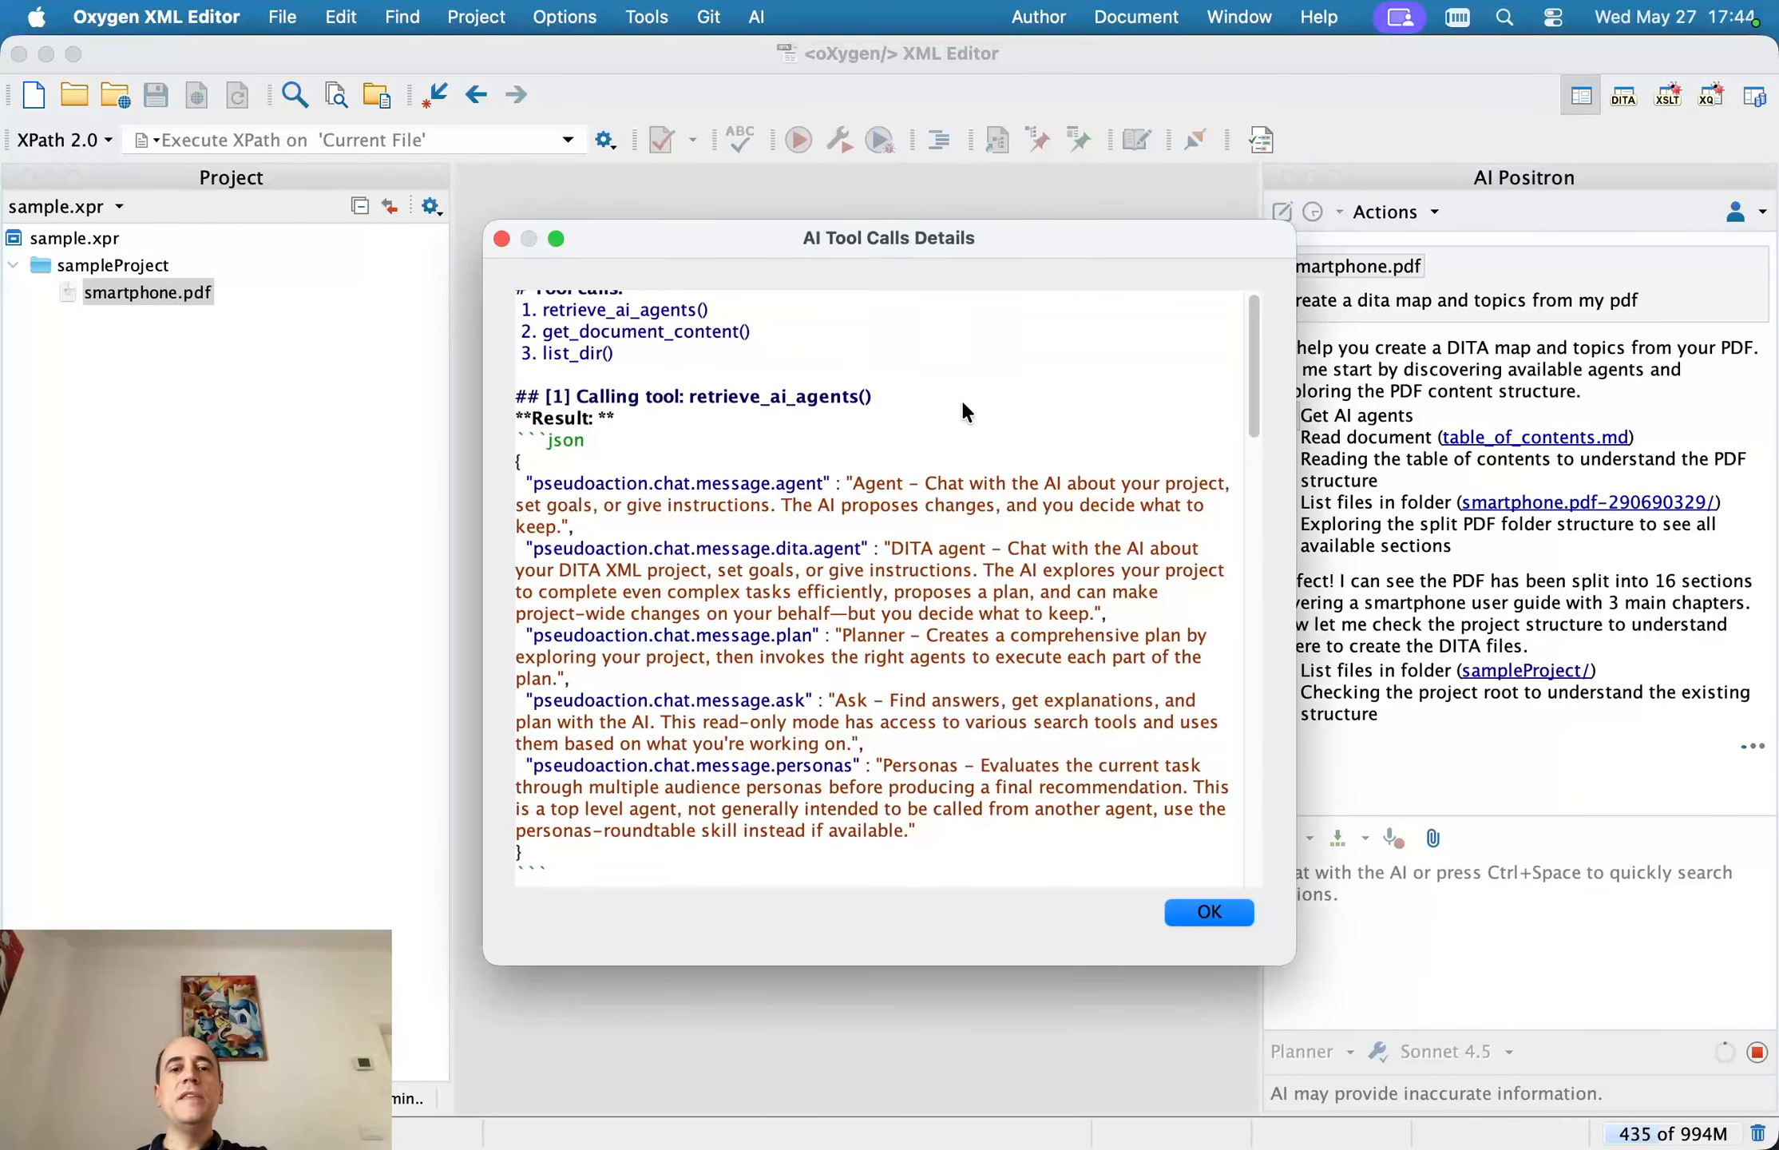
{"action": "scroll", "coordinate": [676, 607], "scroll_direction": "down", "scroll_amount": 10}
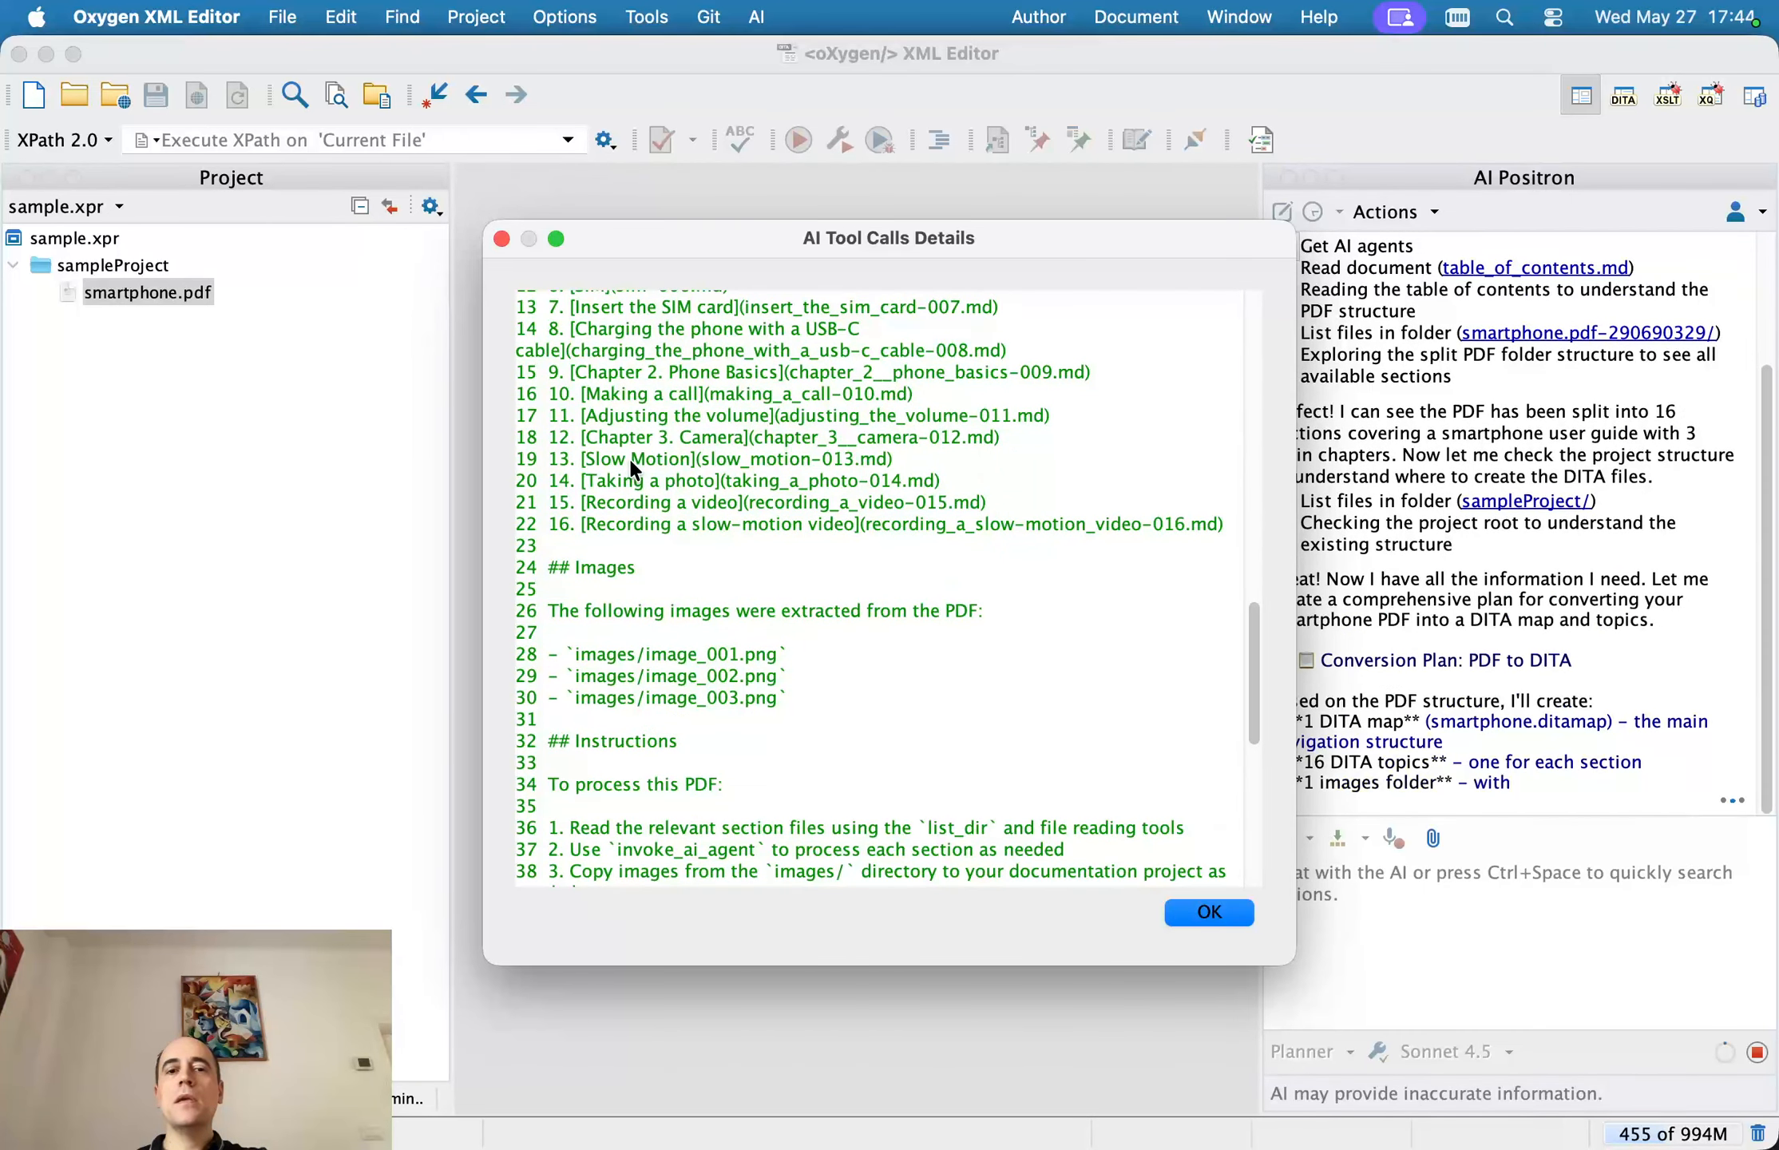
{"action": "left_click", "coordinate": [502, 238]}
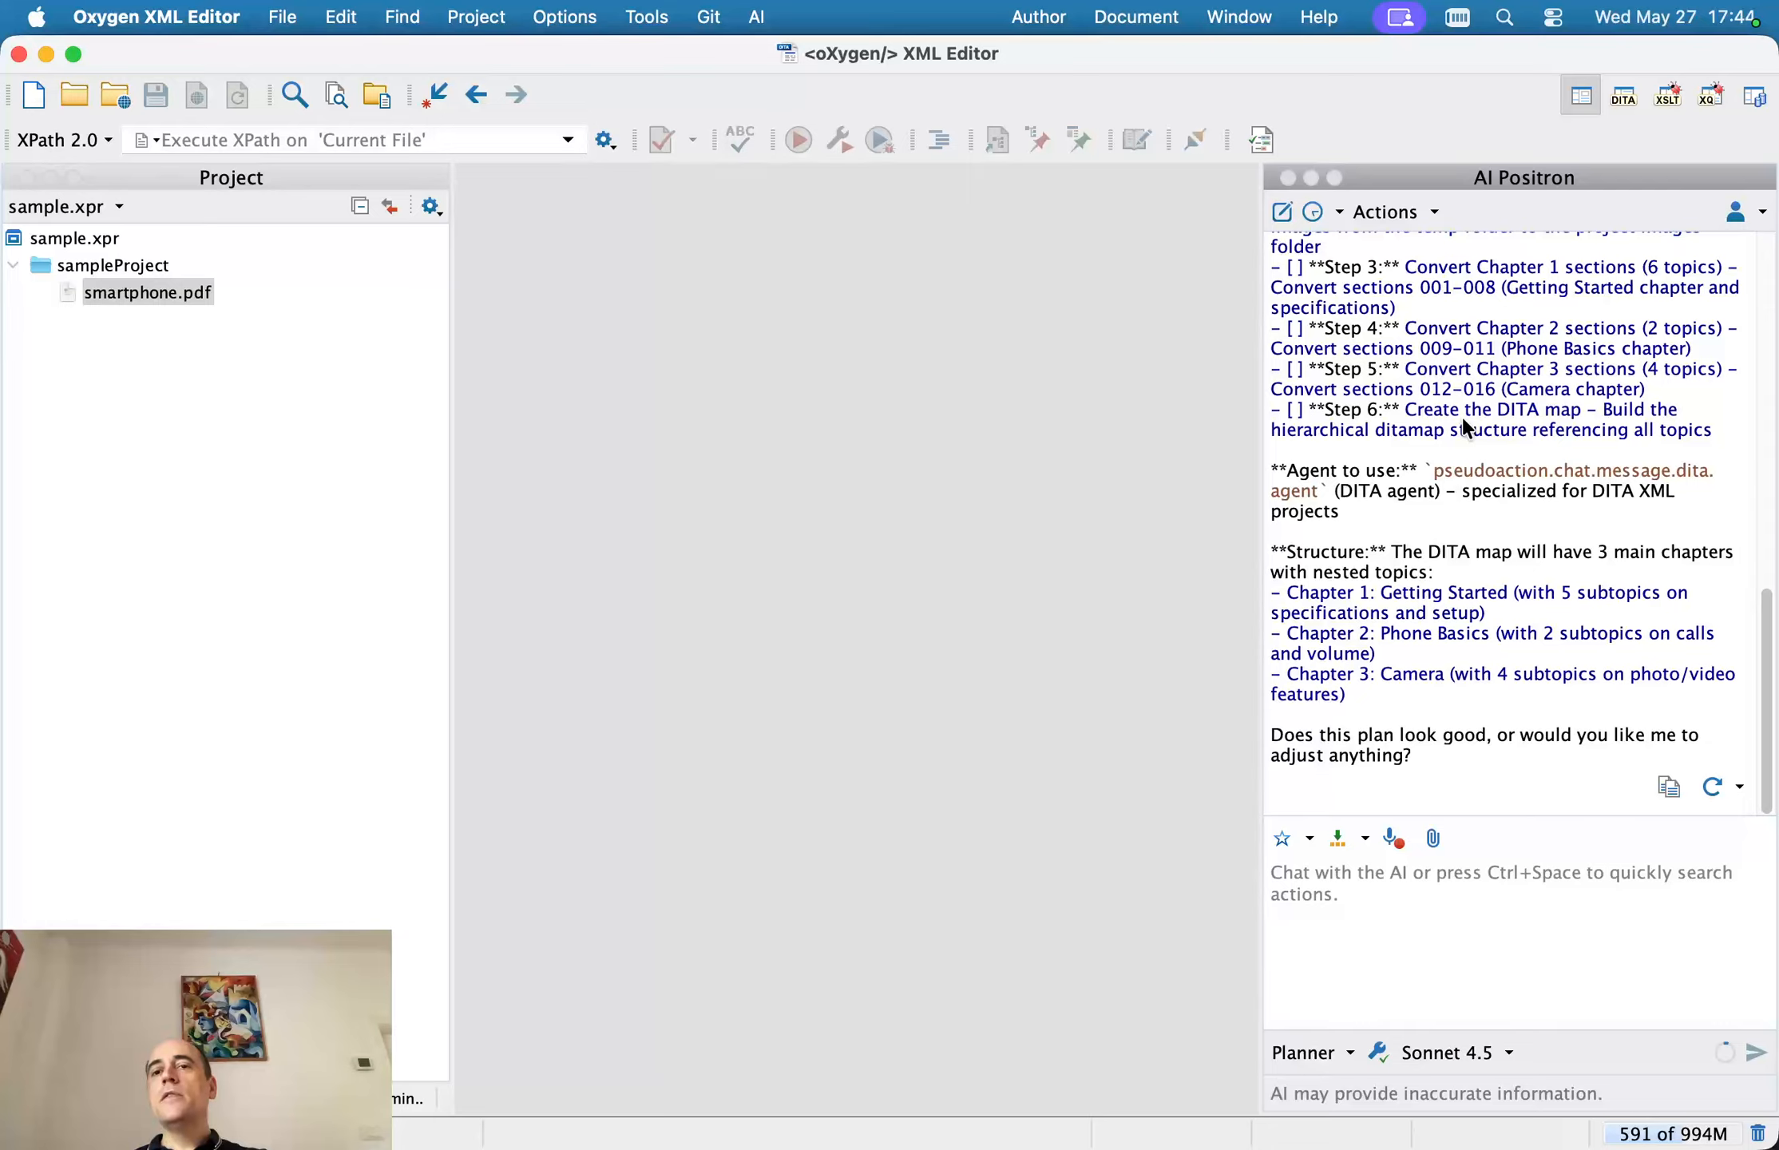
Review the conversion plan, reply "Proceed", and allow the command that creates the smartphone_dita folder with its images subfolder
{"action": "scroll", "coordinate": [1465, 427], "scroll_direction": "up", "scroll_amount": 5}
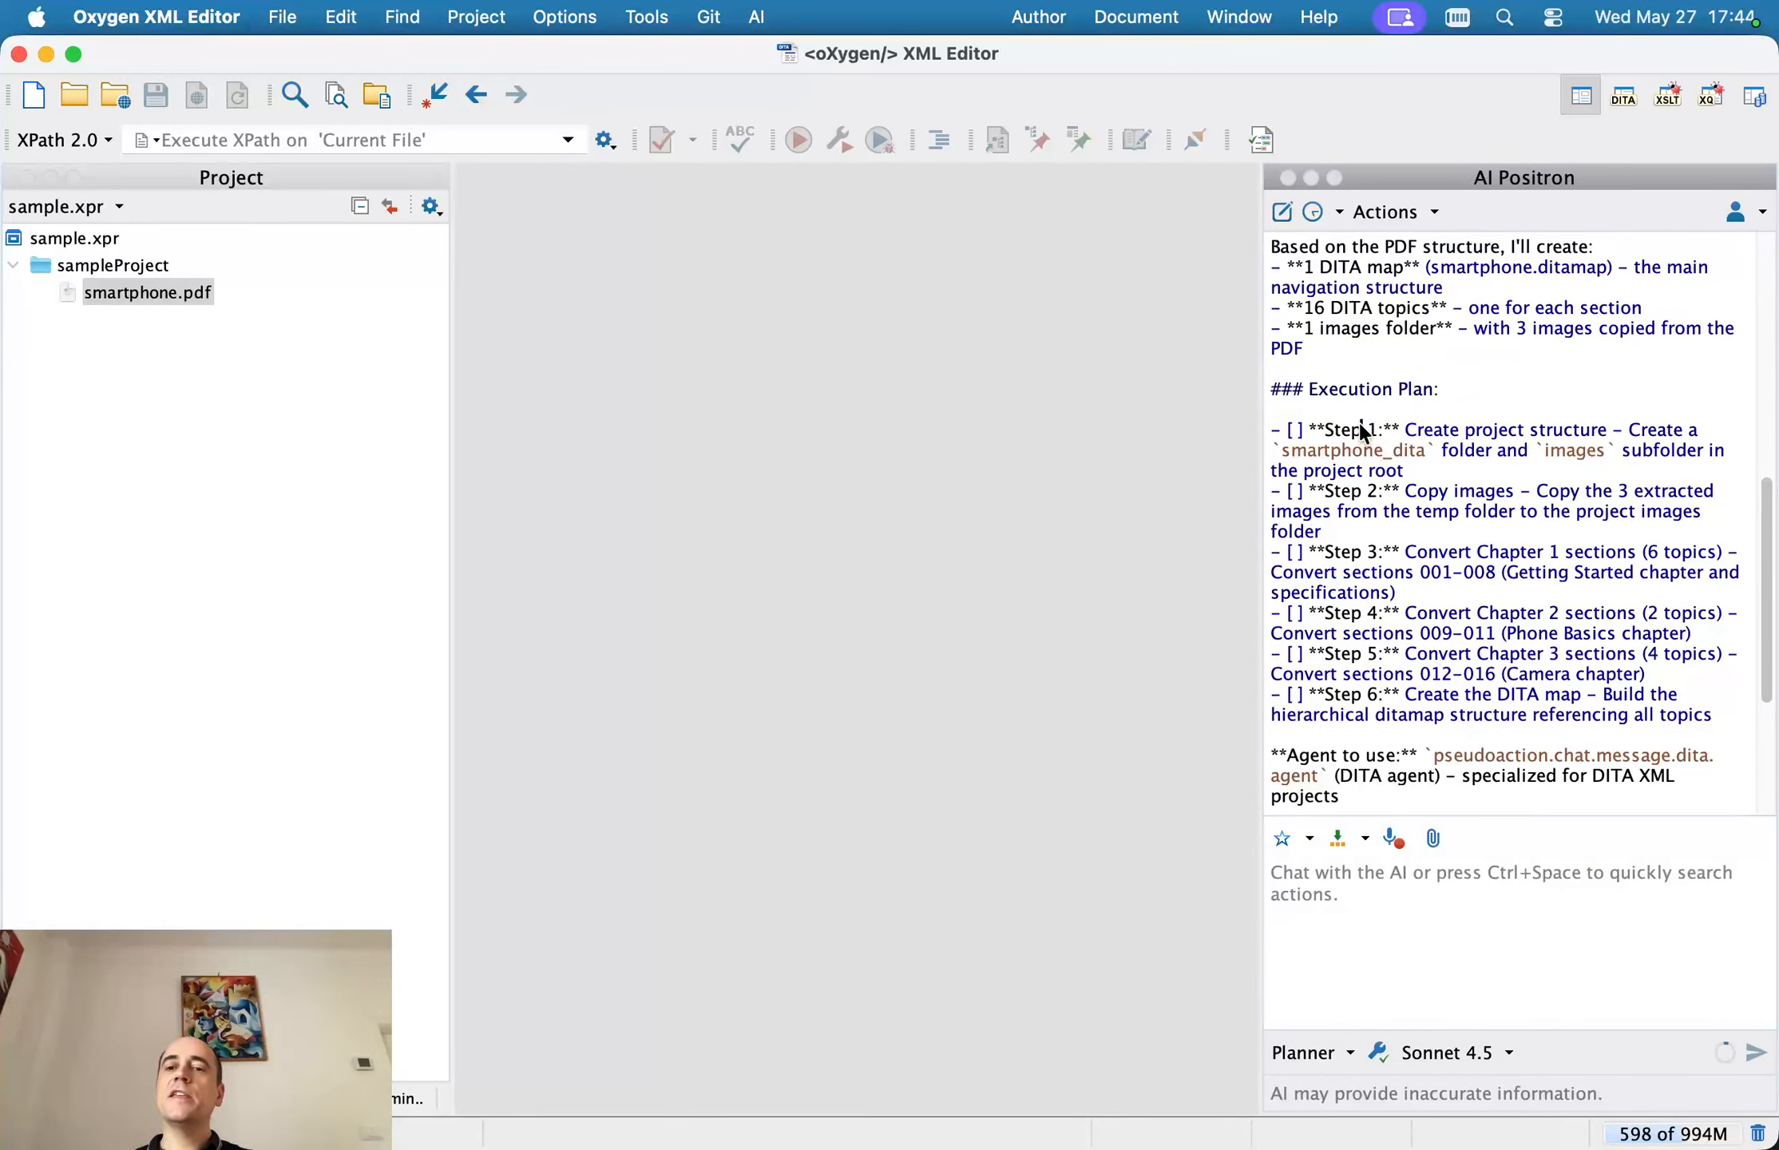
{"action": "left_click_drag", "start_coordinate": [1363, 429], "coordinate": [1409, 473]}
{"action": "scroll", "coordinate": [1455, 476], "scroll_direction": "down", "scroll_amount": 5}
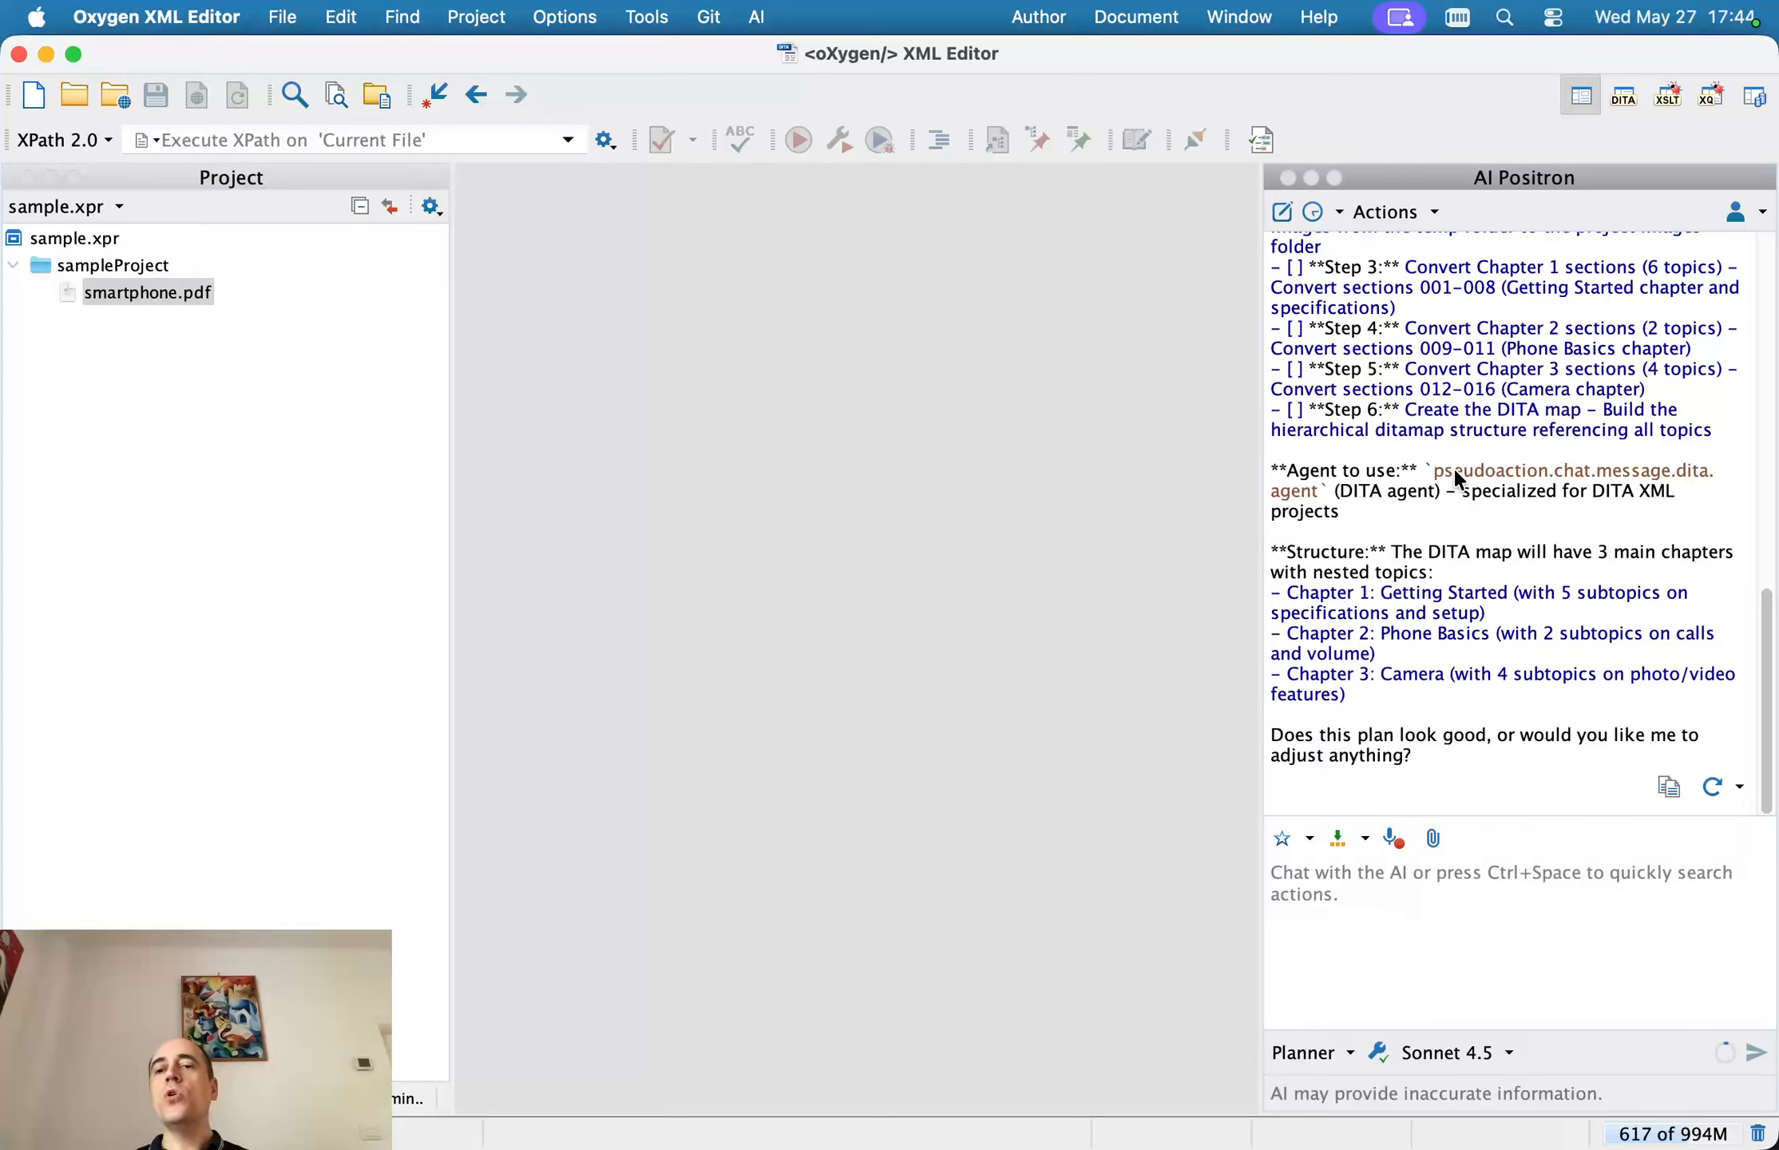
{"action": "left_click", "coordinate": [1418, 913]}
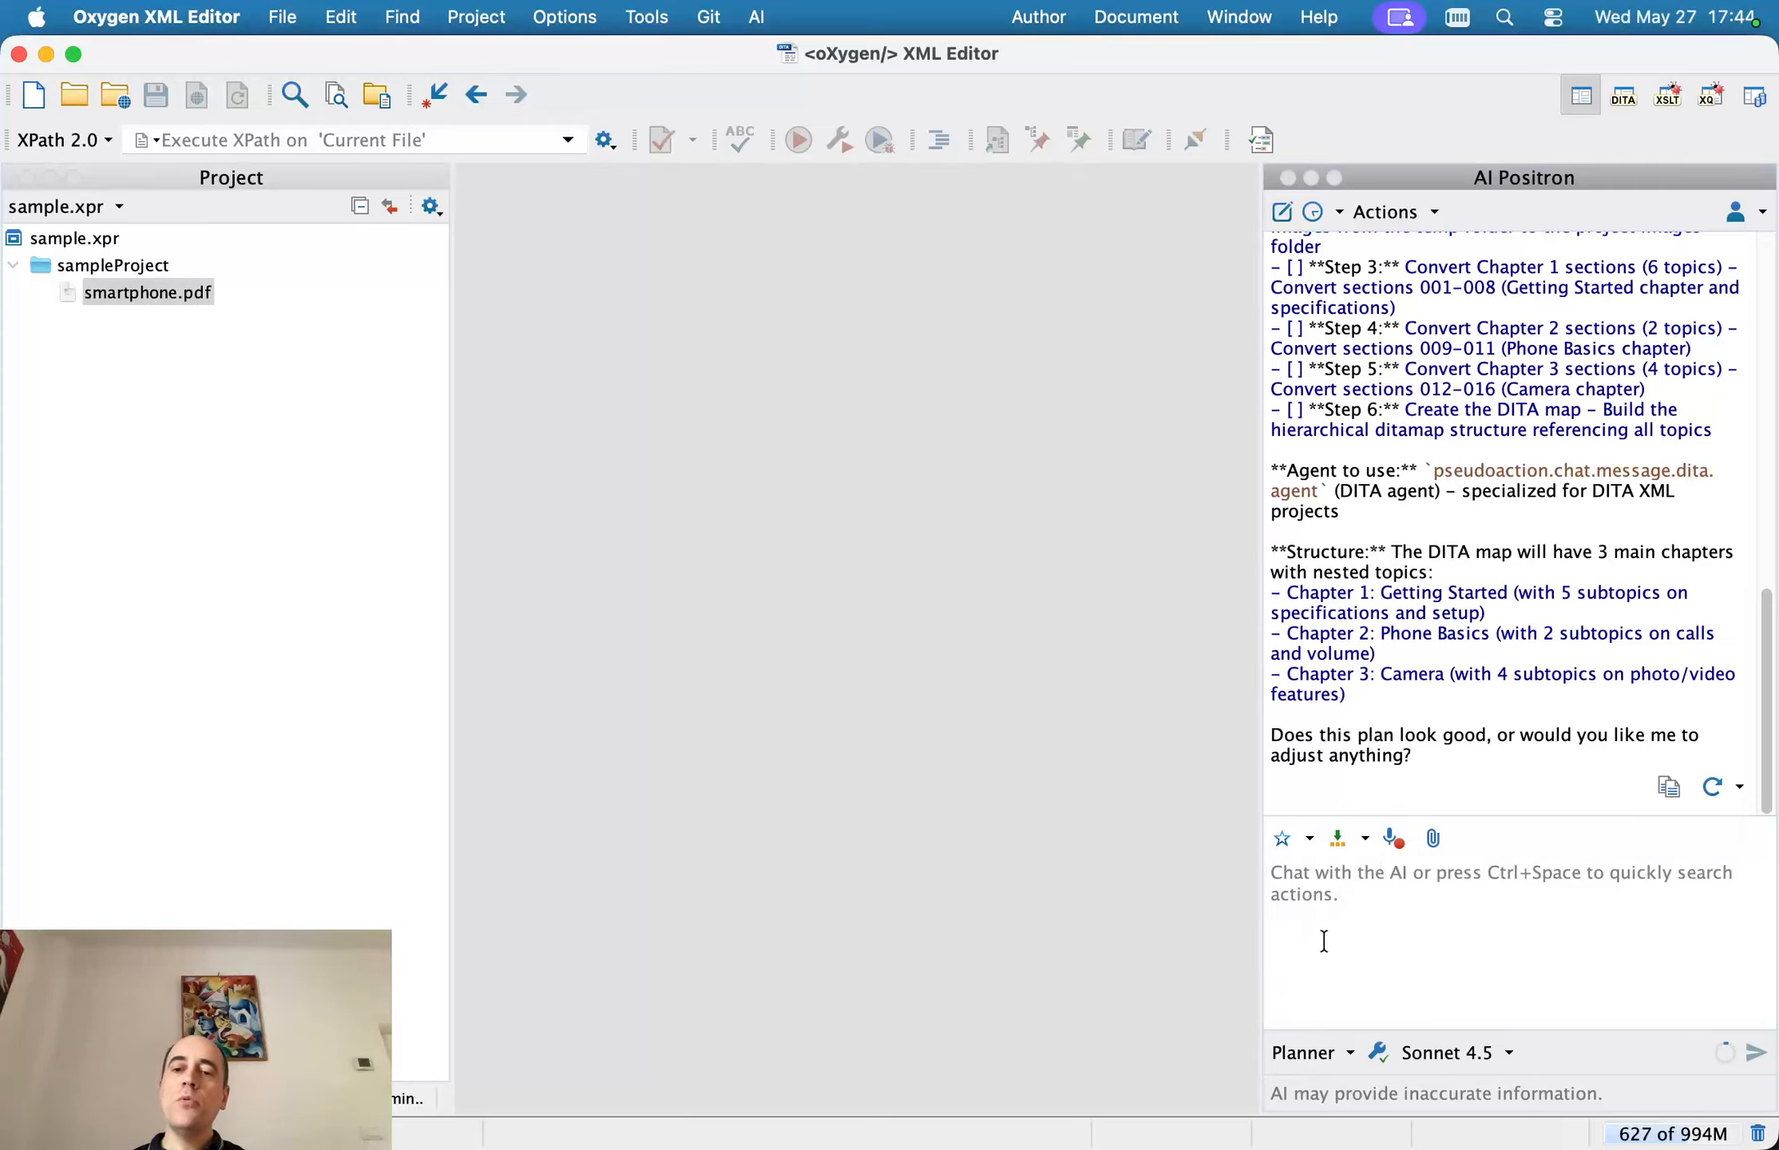
{"action": "type", "text": "Proceed"}
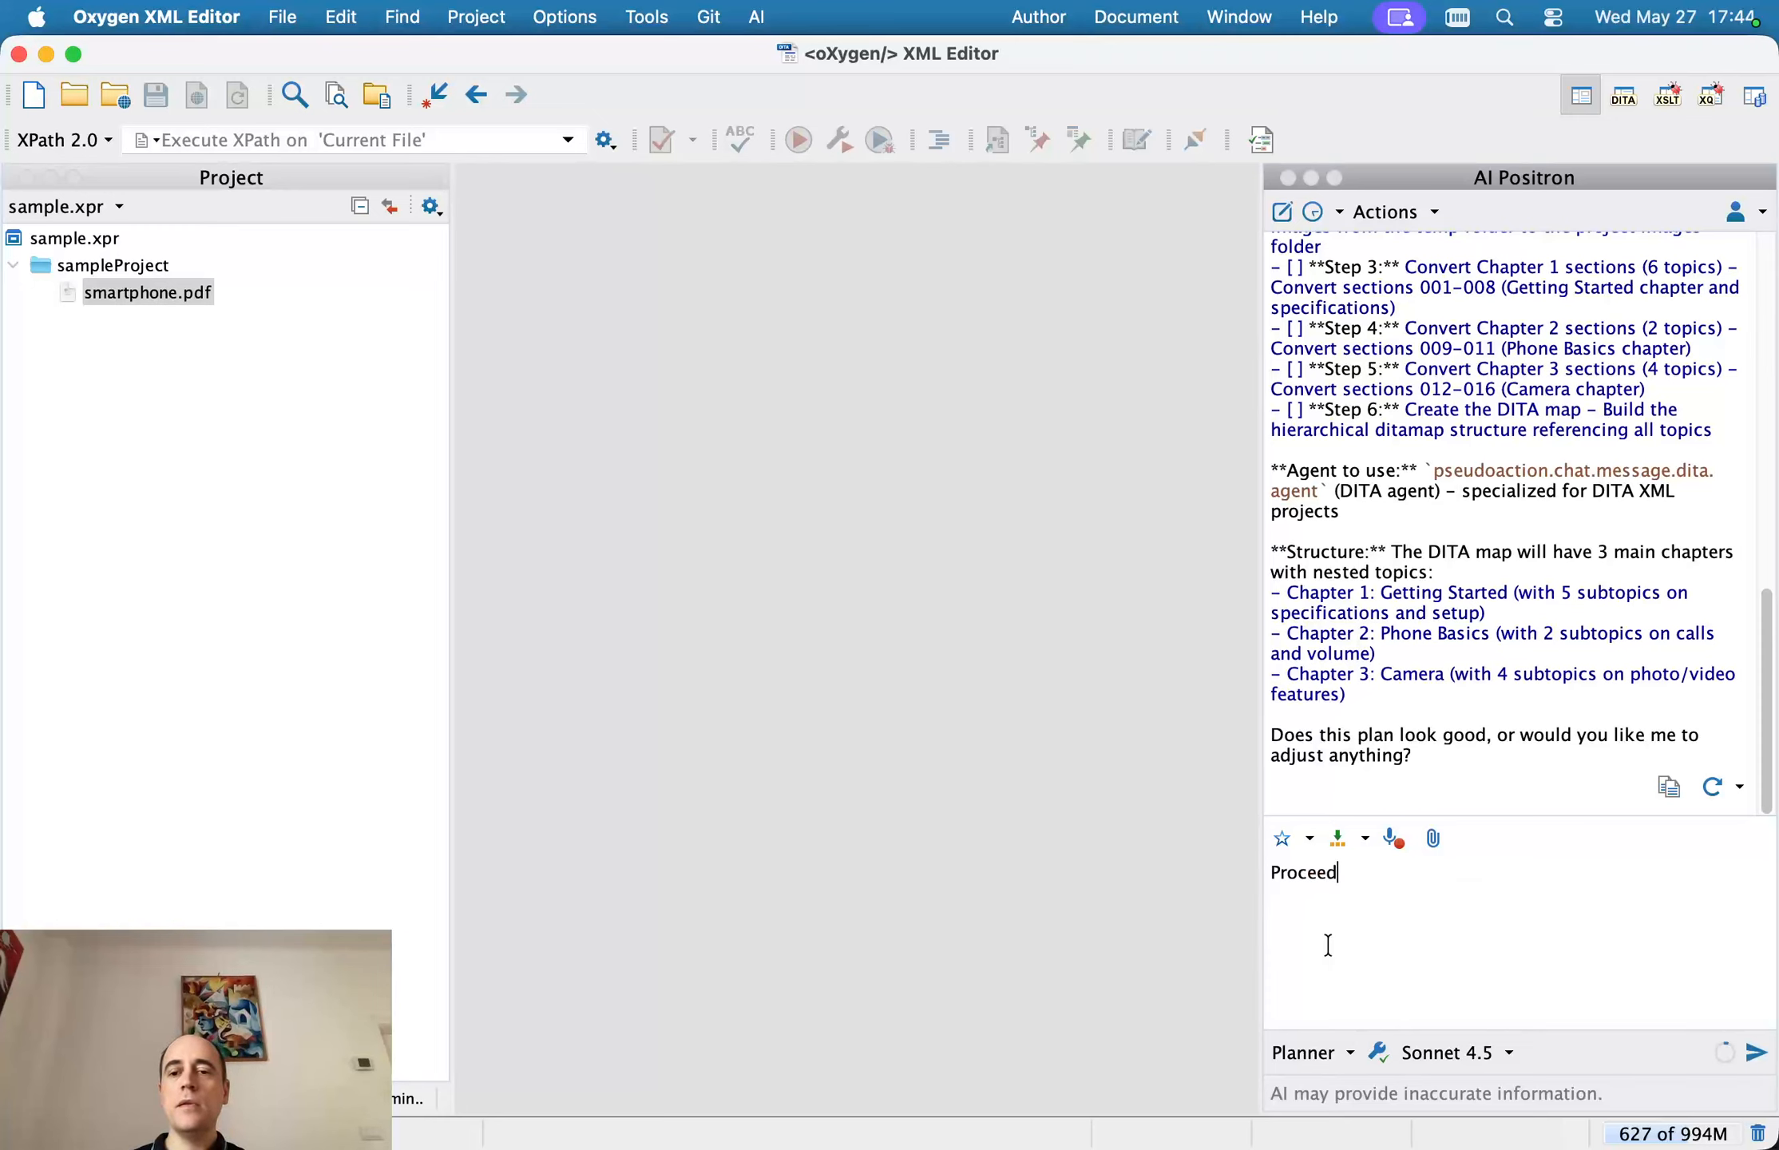
{"action": "key", "text": "Return"}
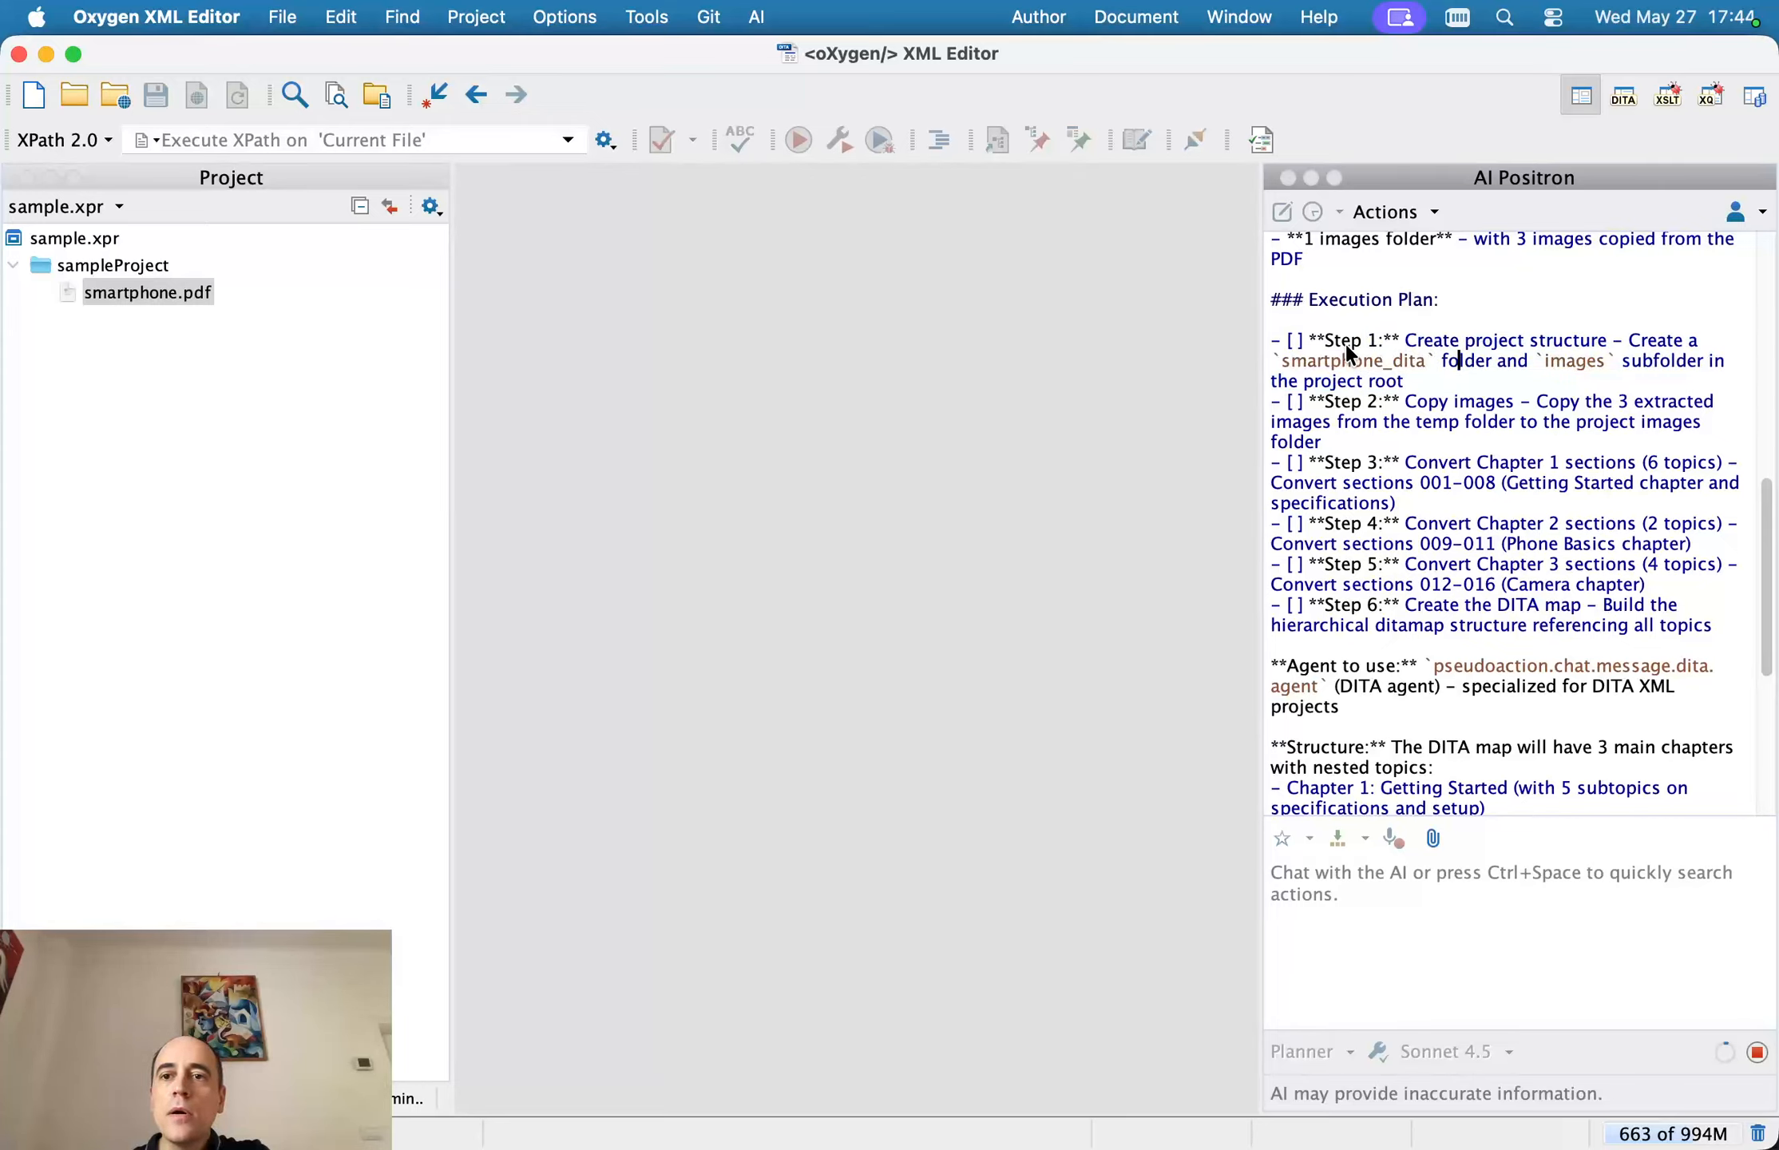
{"action": "left_click_drag", "start_coordinate": [1312, 338], "coordinate": [1469, 373]}
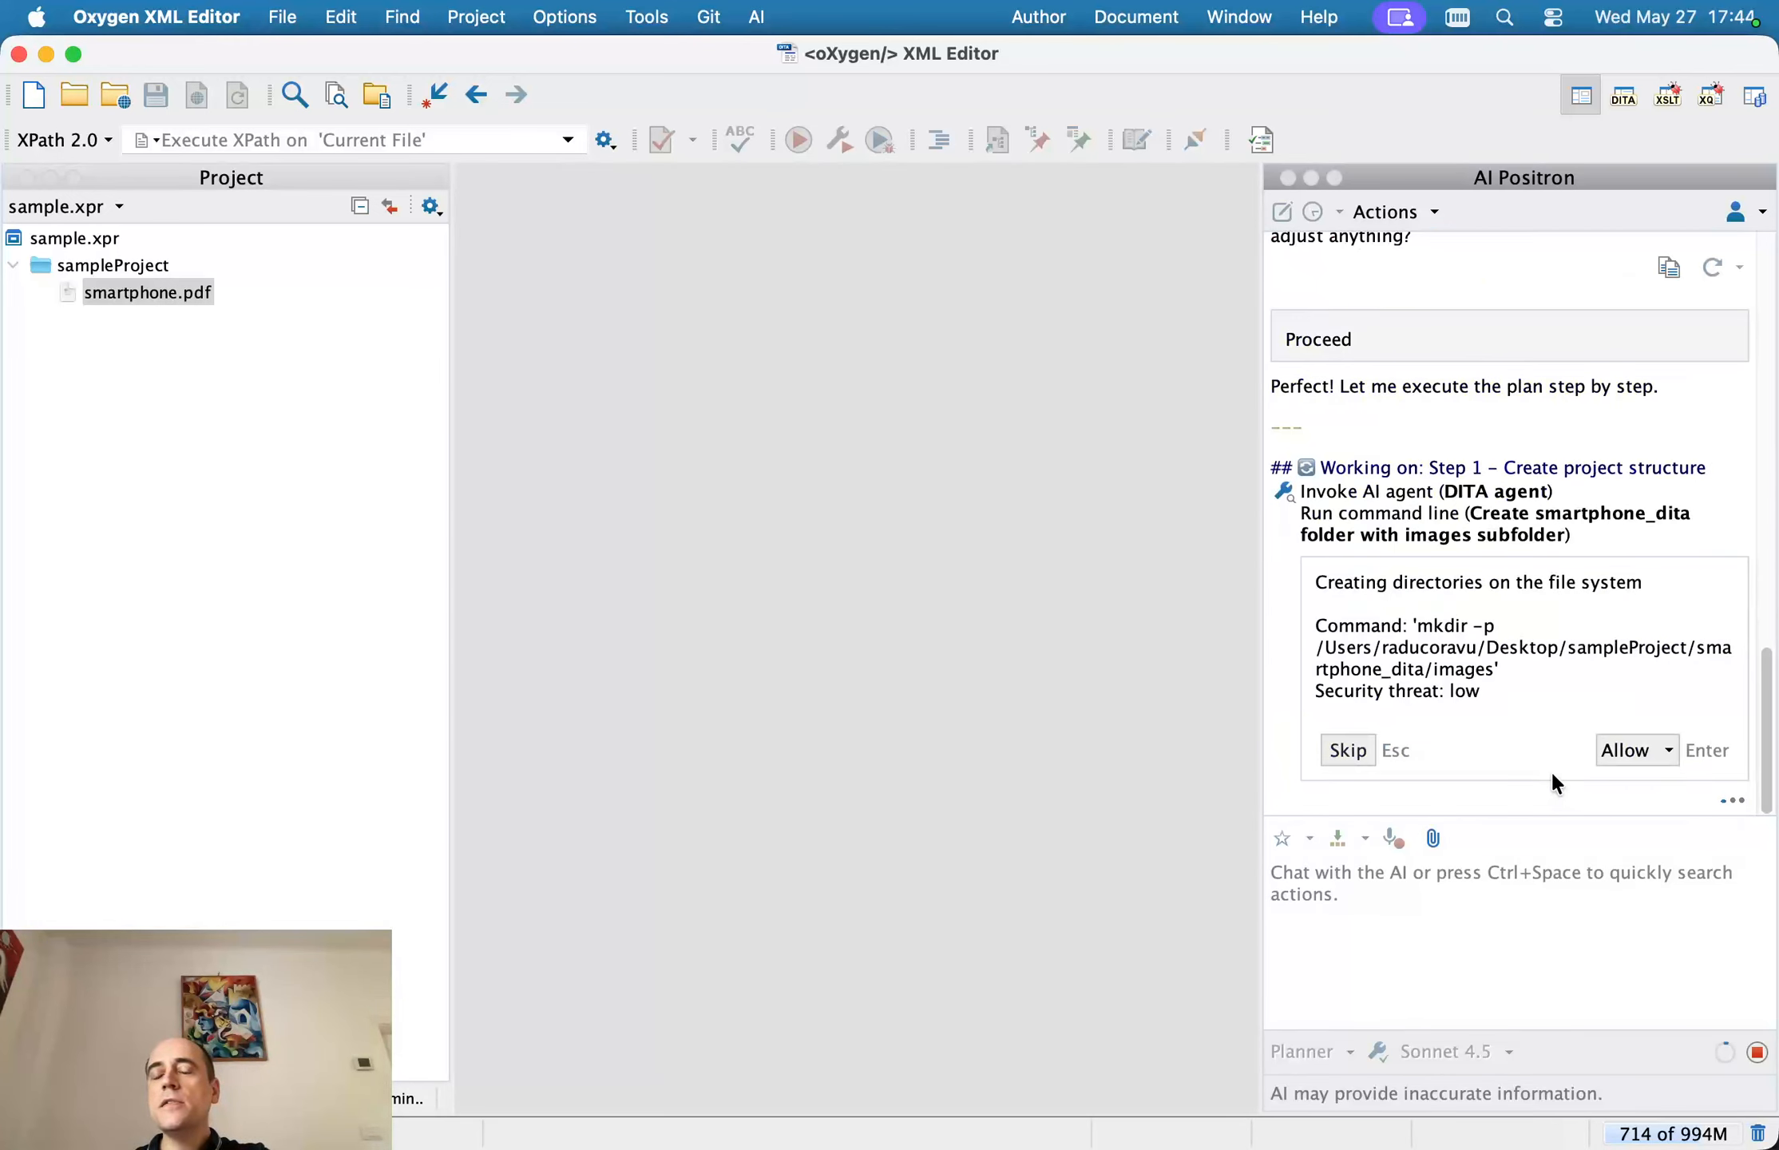
{"action": "left_click", "coordinate": [1621, 751]}
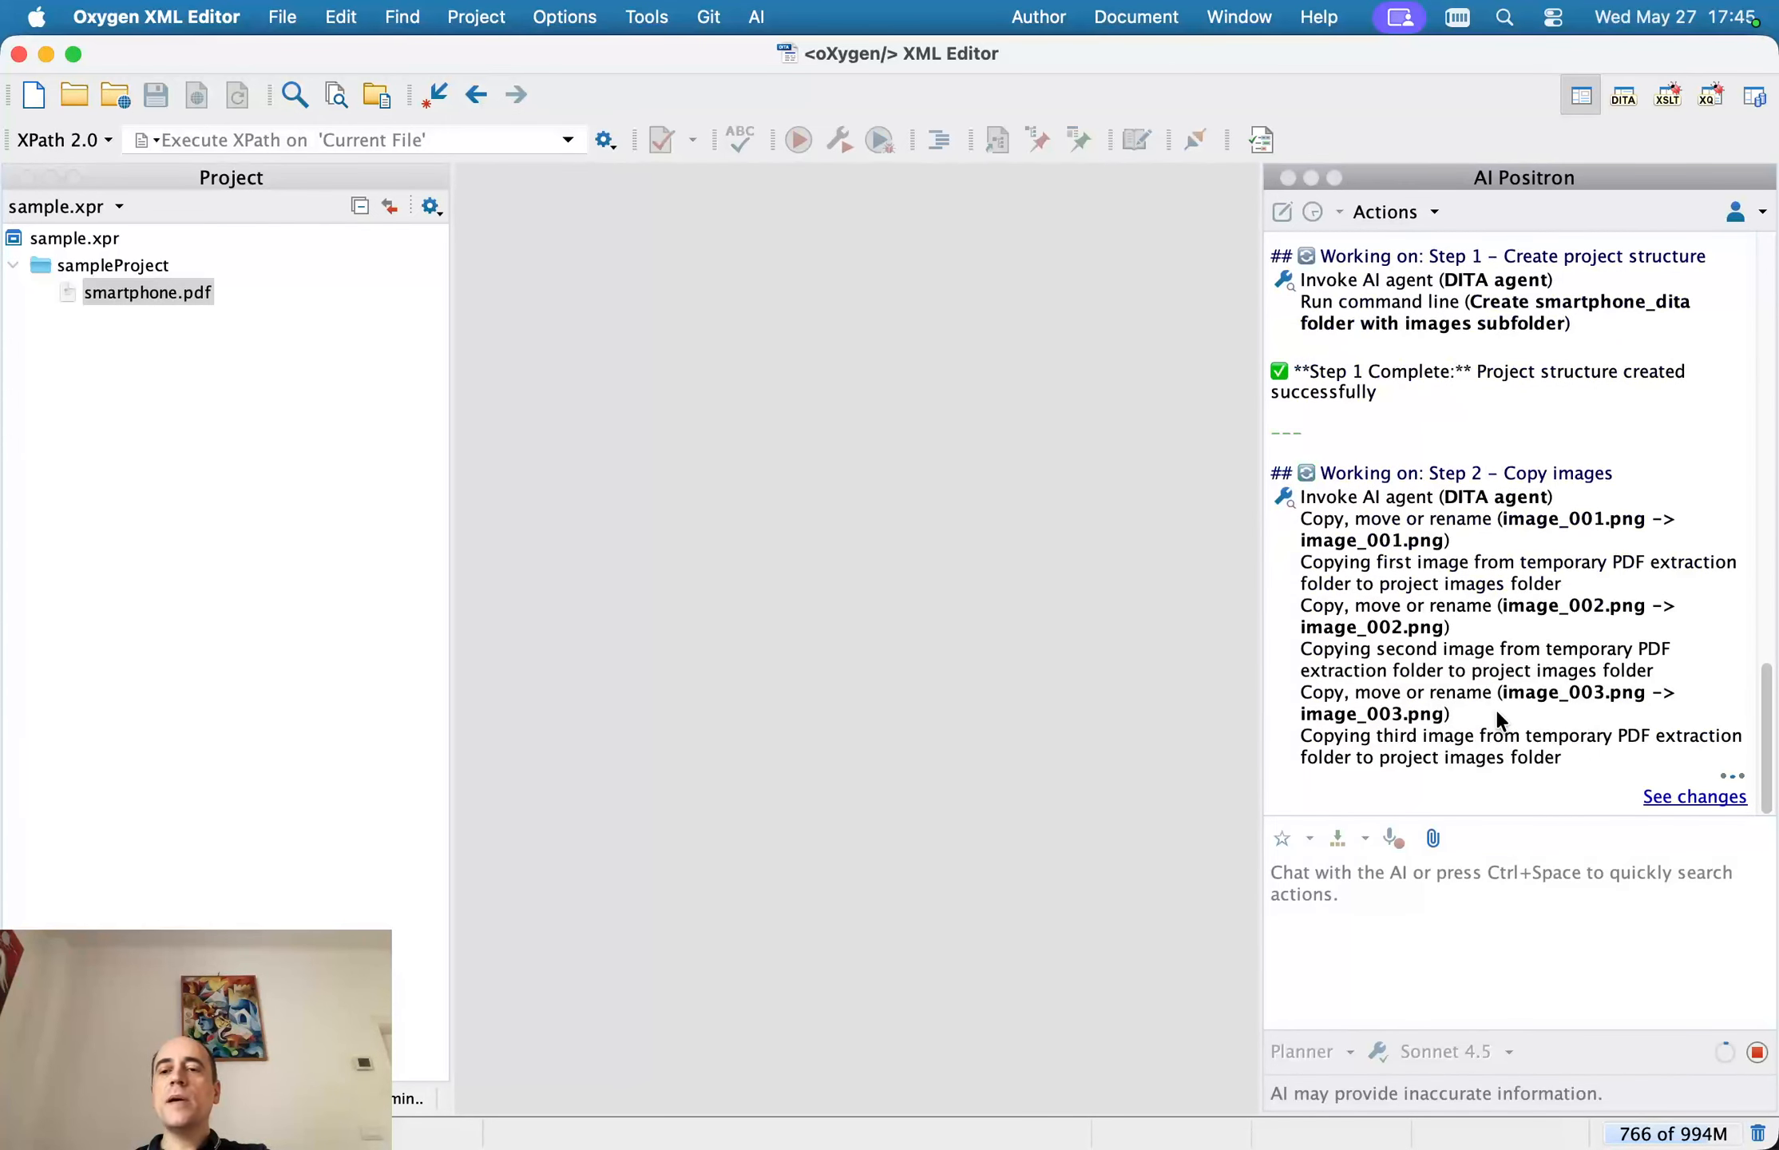
Expand the smartphone_dita and images folders in the project and check the copied image files against the agent's progress report
{"action": "left_click", "coordinate": [92, 264]}
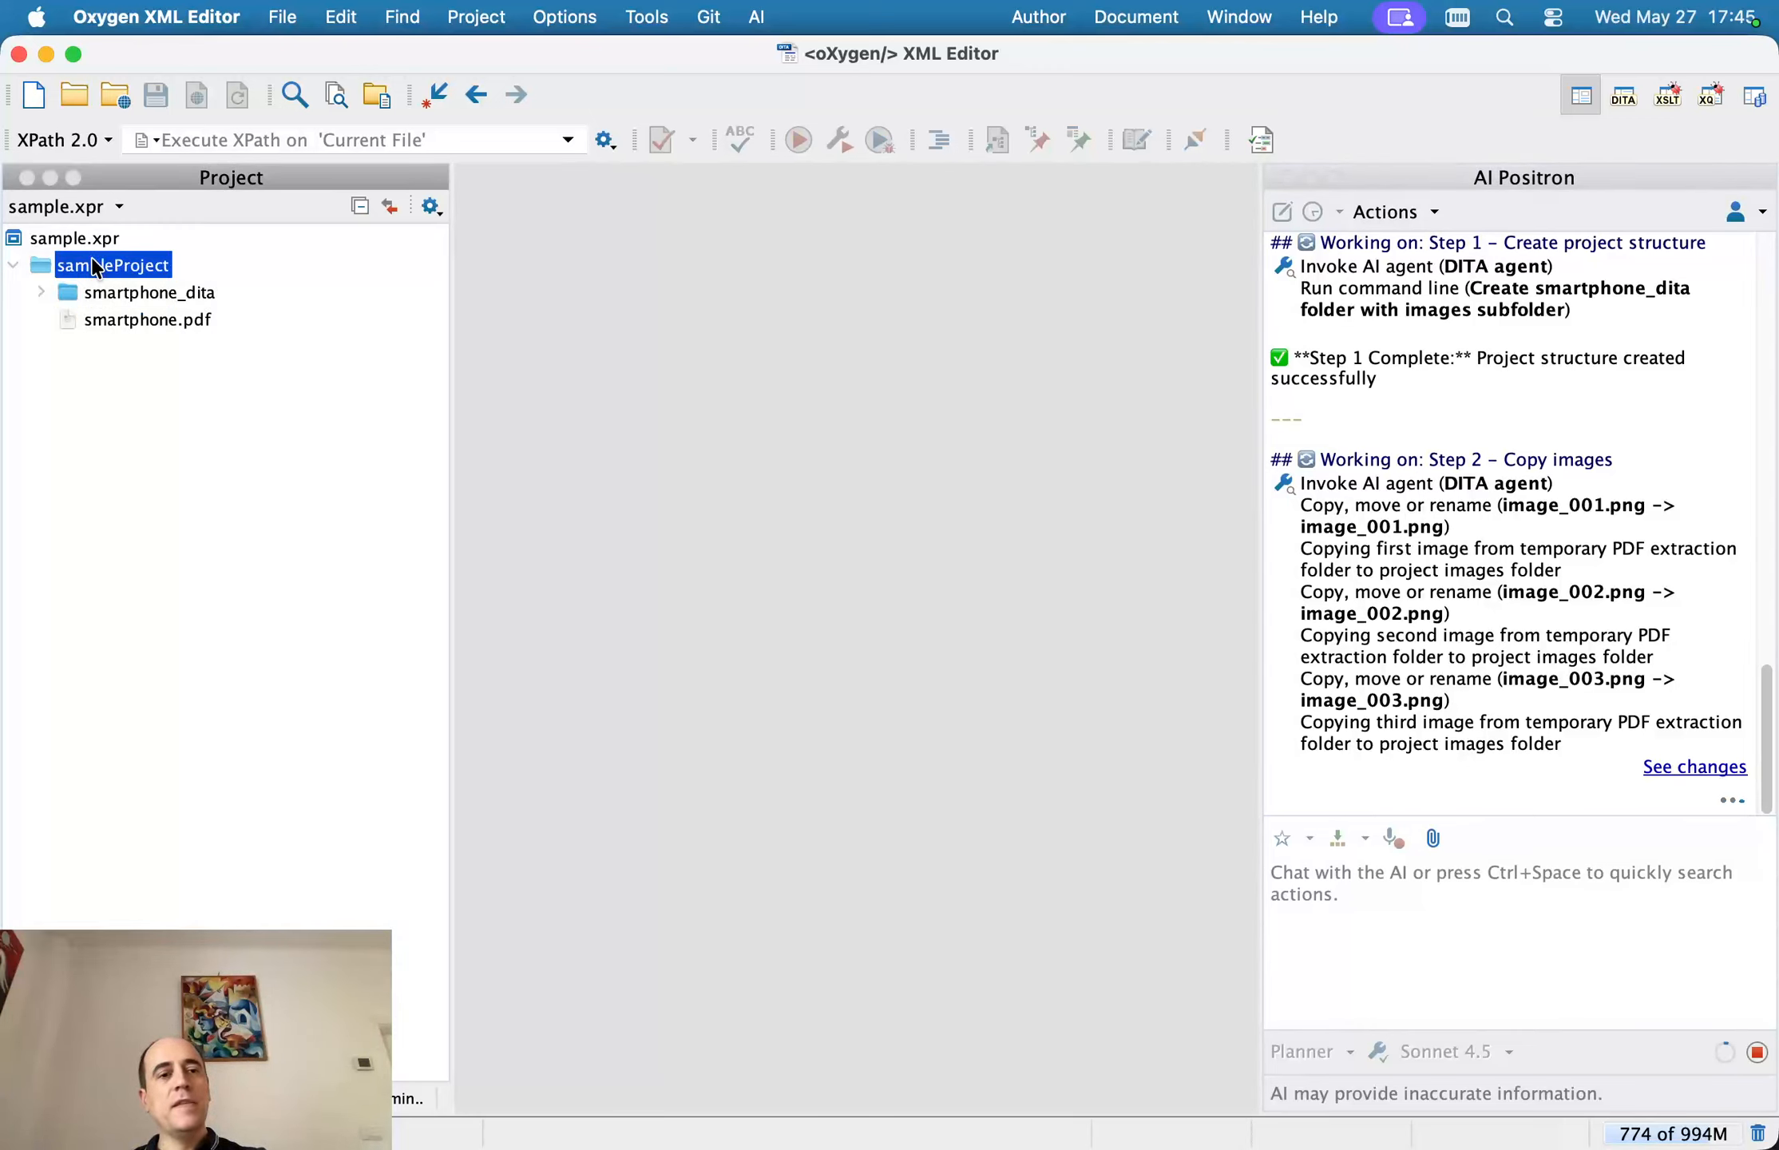
{"action": "double_click", "coordinate": [93, 293]}
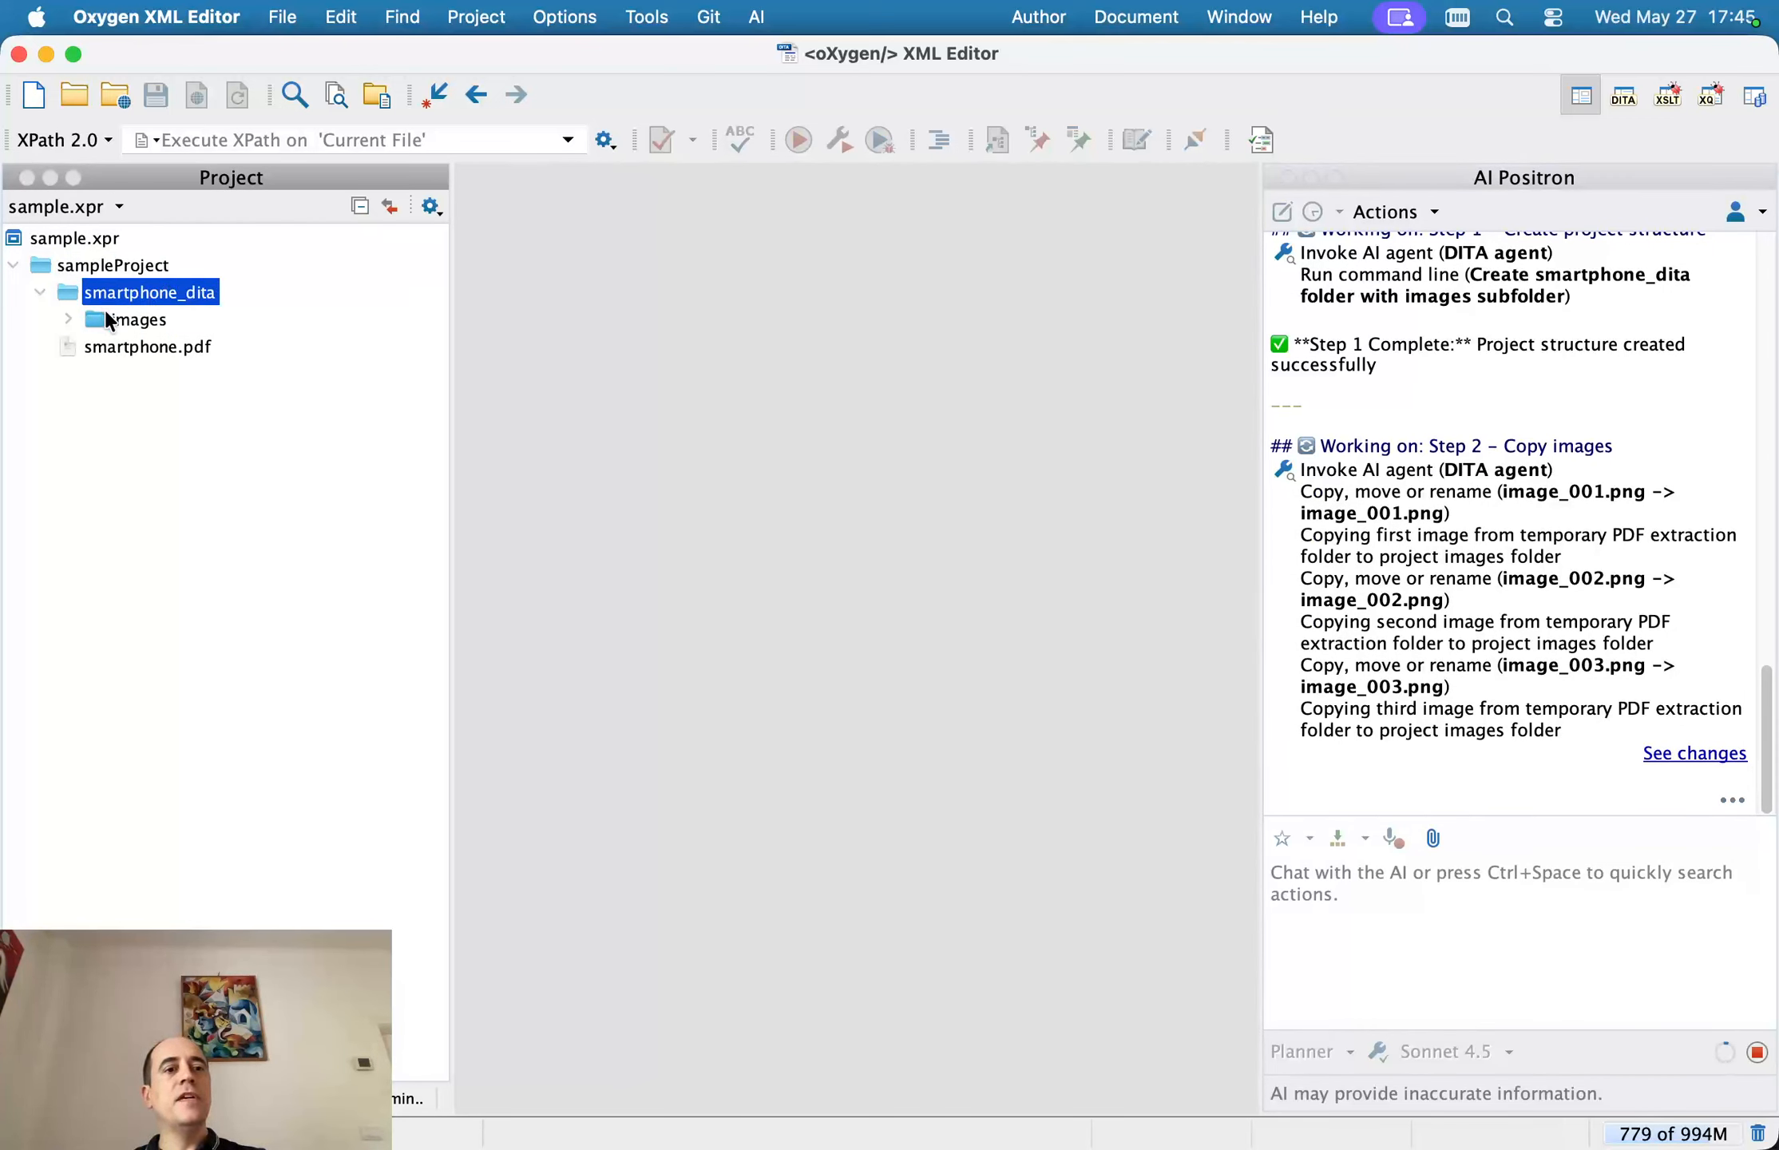
{"action": "double_click", "coordinate": [109, 319]}
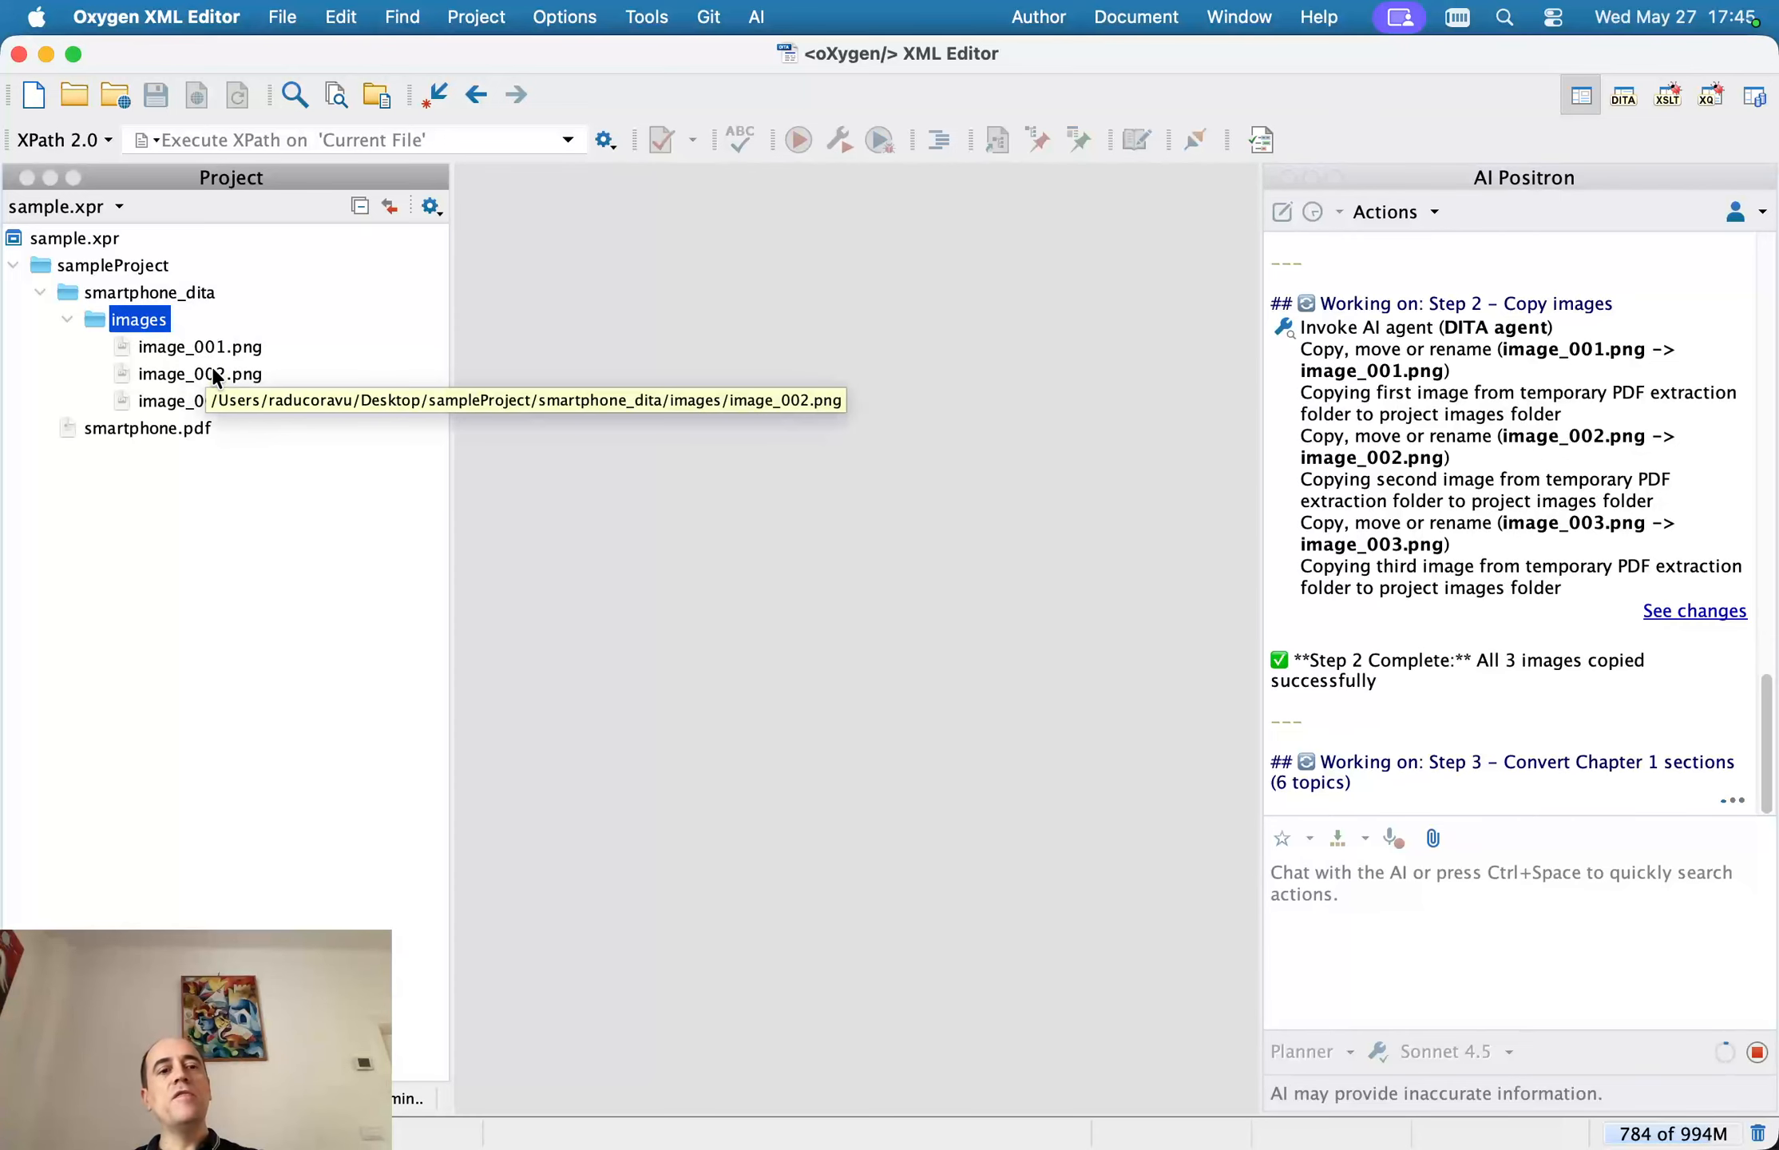
{"action": "left_click", "coordinate": [184, 352]}
{"action": "left_click", "coordinate": [190, 377]}
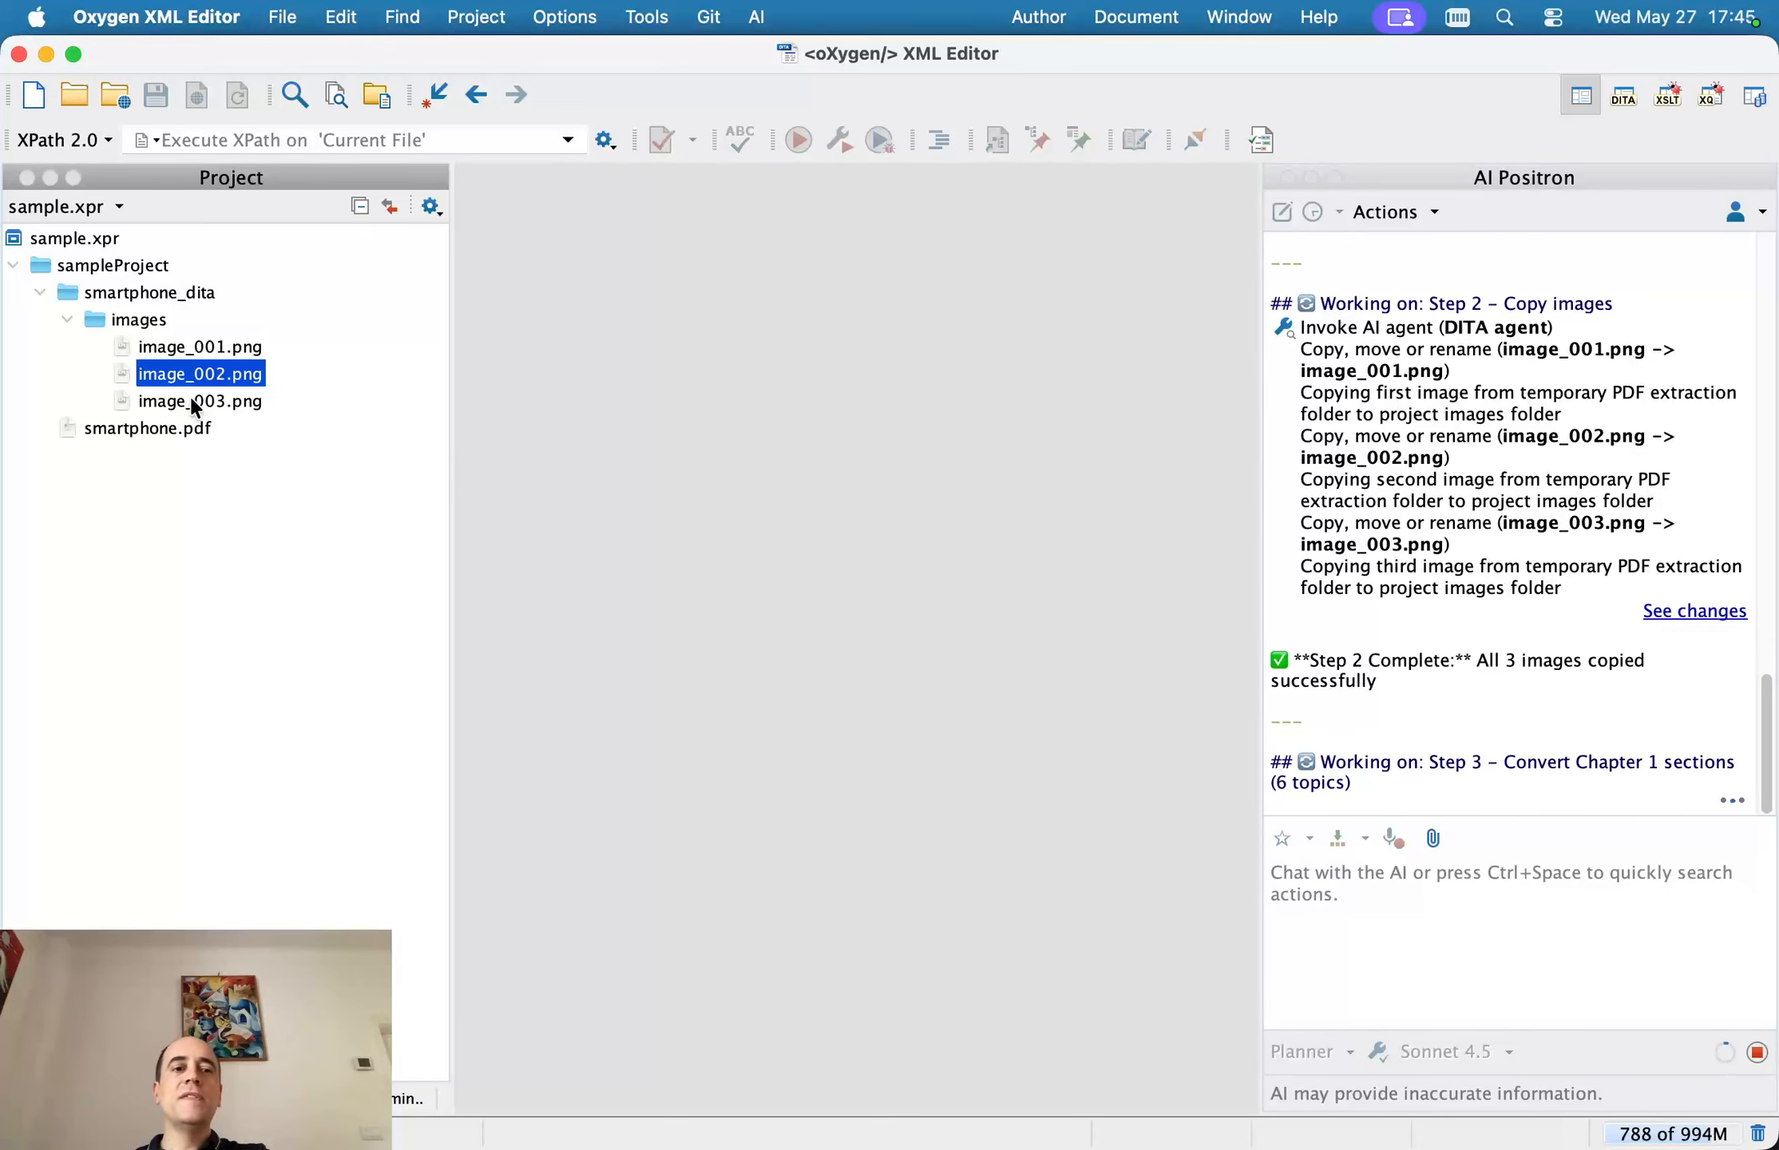
{"action": "left_click", "coordinate": [198, 401]}
{"action": "left_click", "coordinate": [196, 349]}
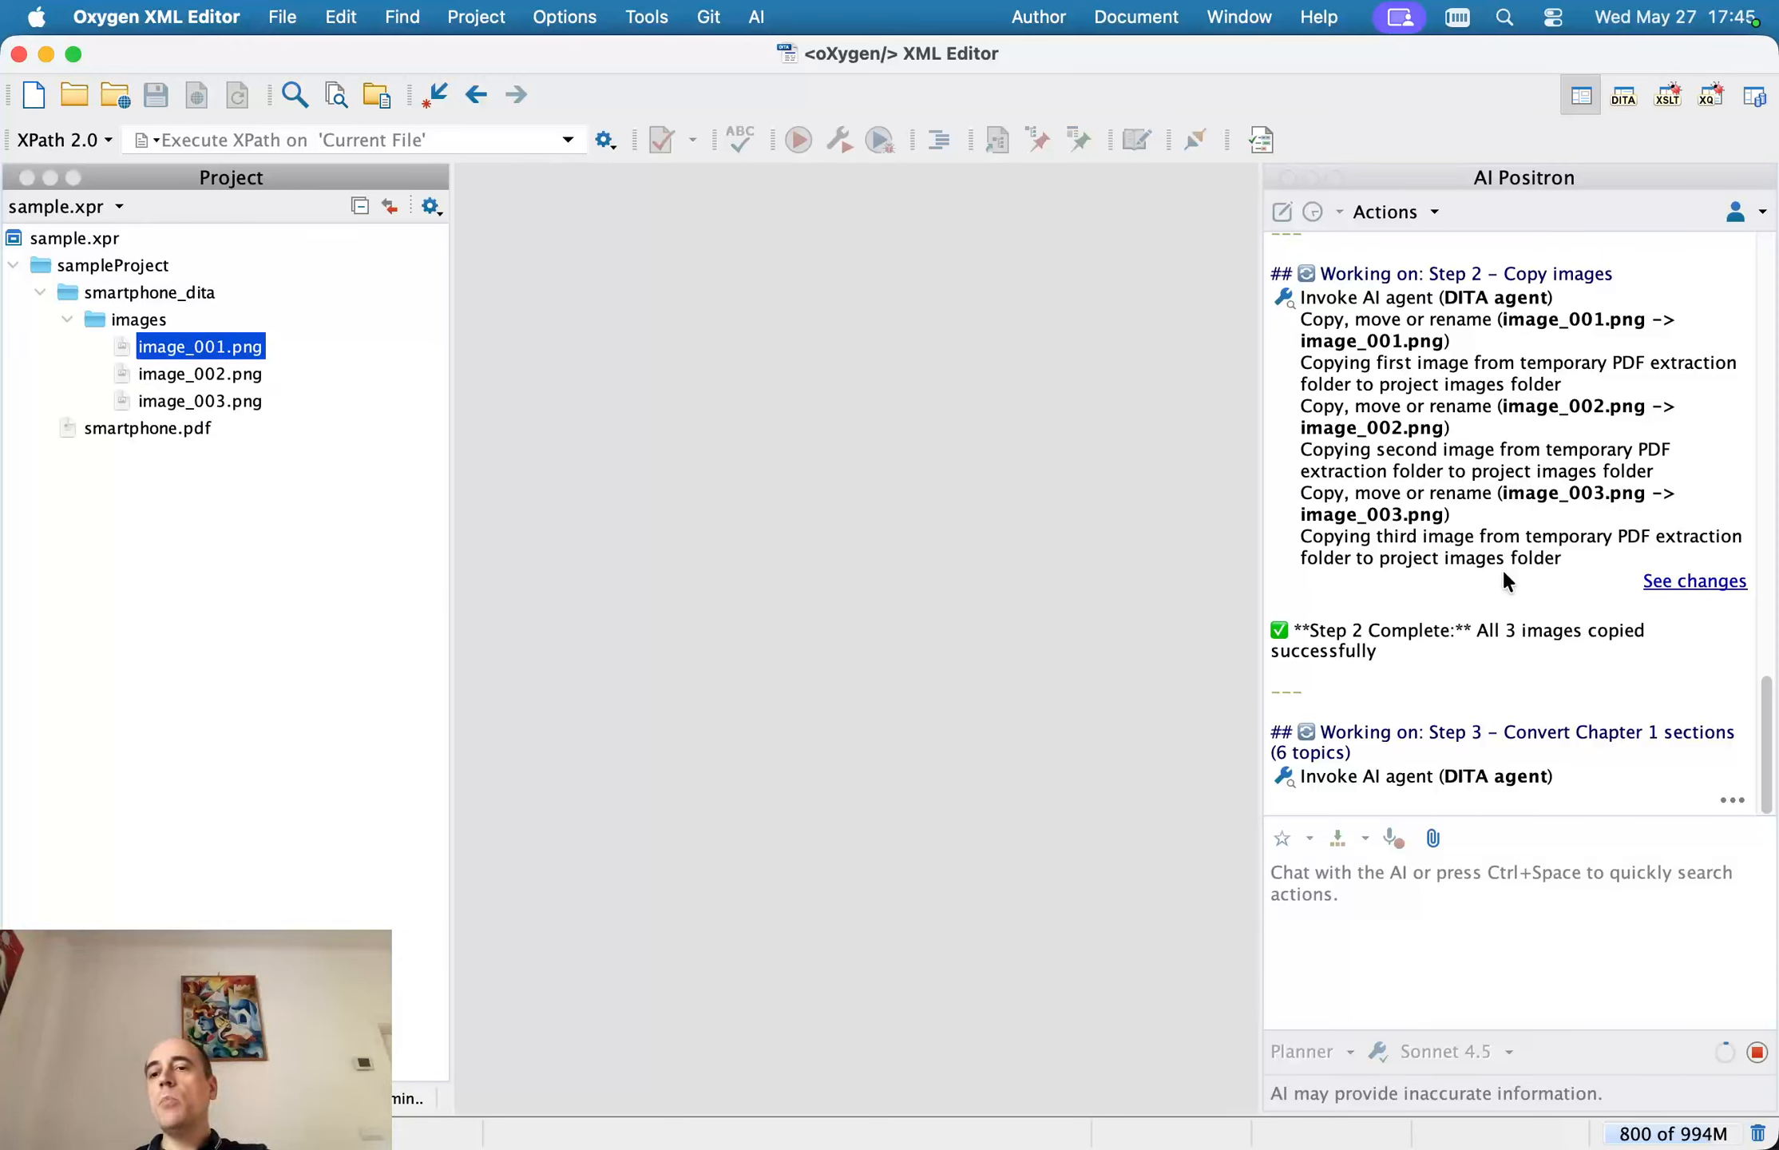
{"action": "left_click_drag", "start_coordinate": [1450, 631], "coordinate": [1641, 674]}
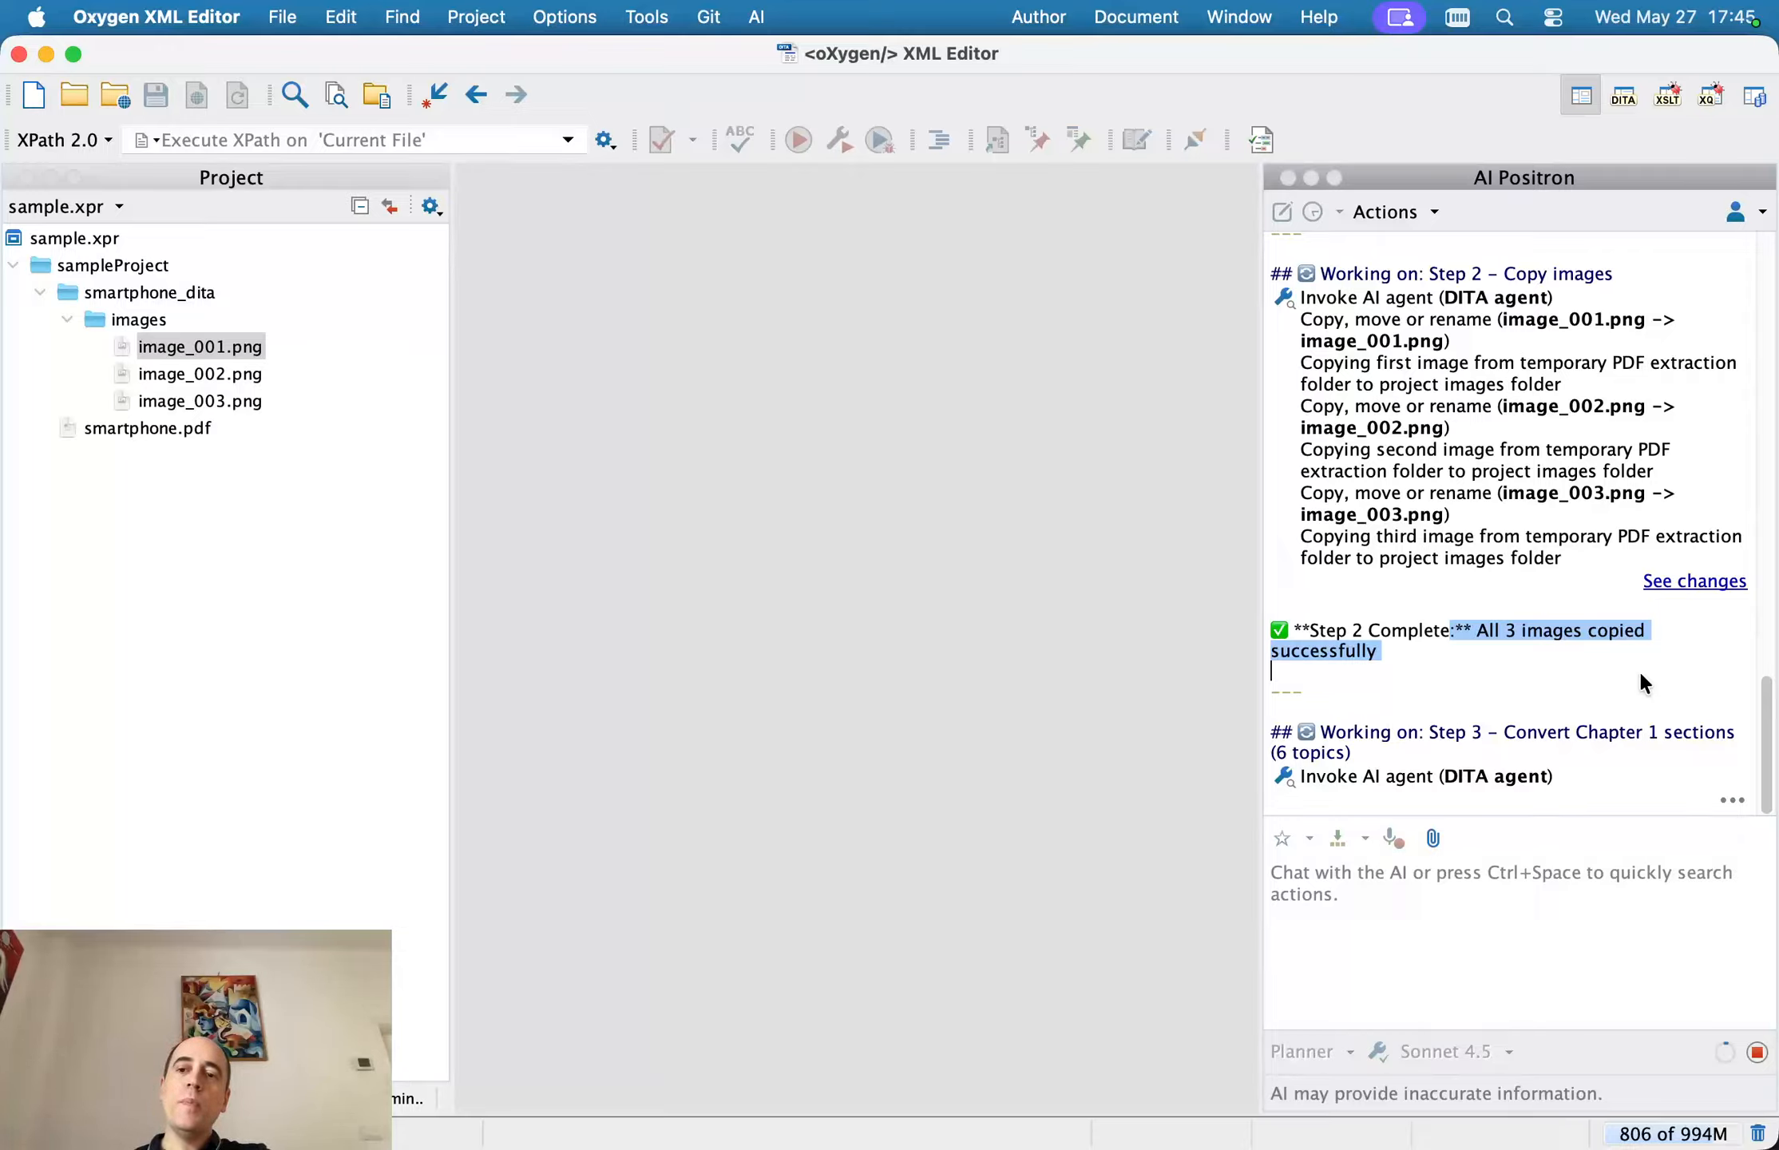
{"action": "left_click", "coordinate": [1535, 648]}
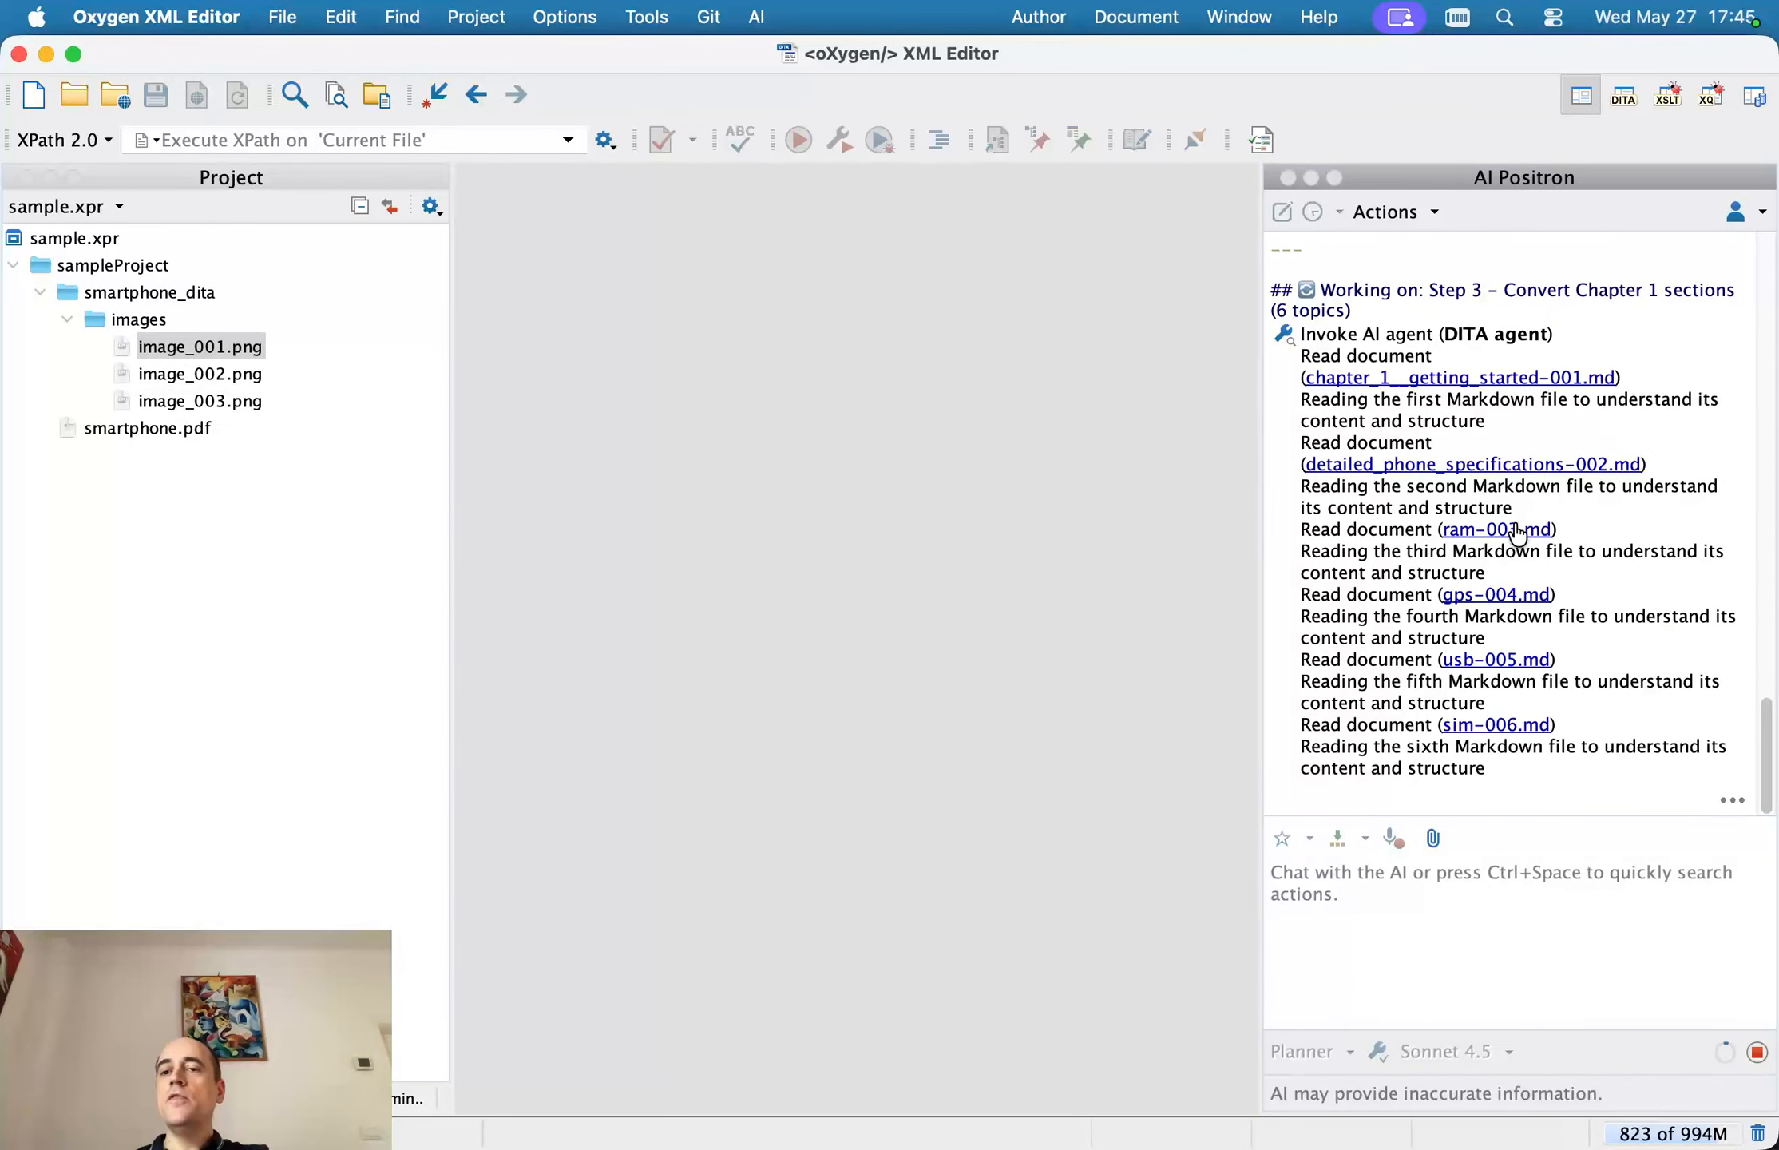
View the extracted detailed_phone_specifications-002.md file from the agent's list of read documents and close it
{"action": "left_click", "coordinate": [1515, 465]}
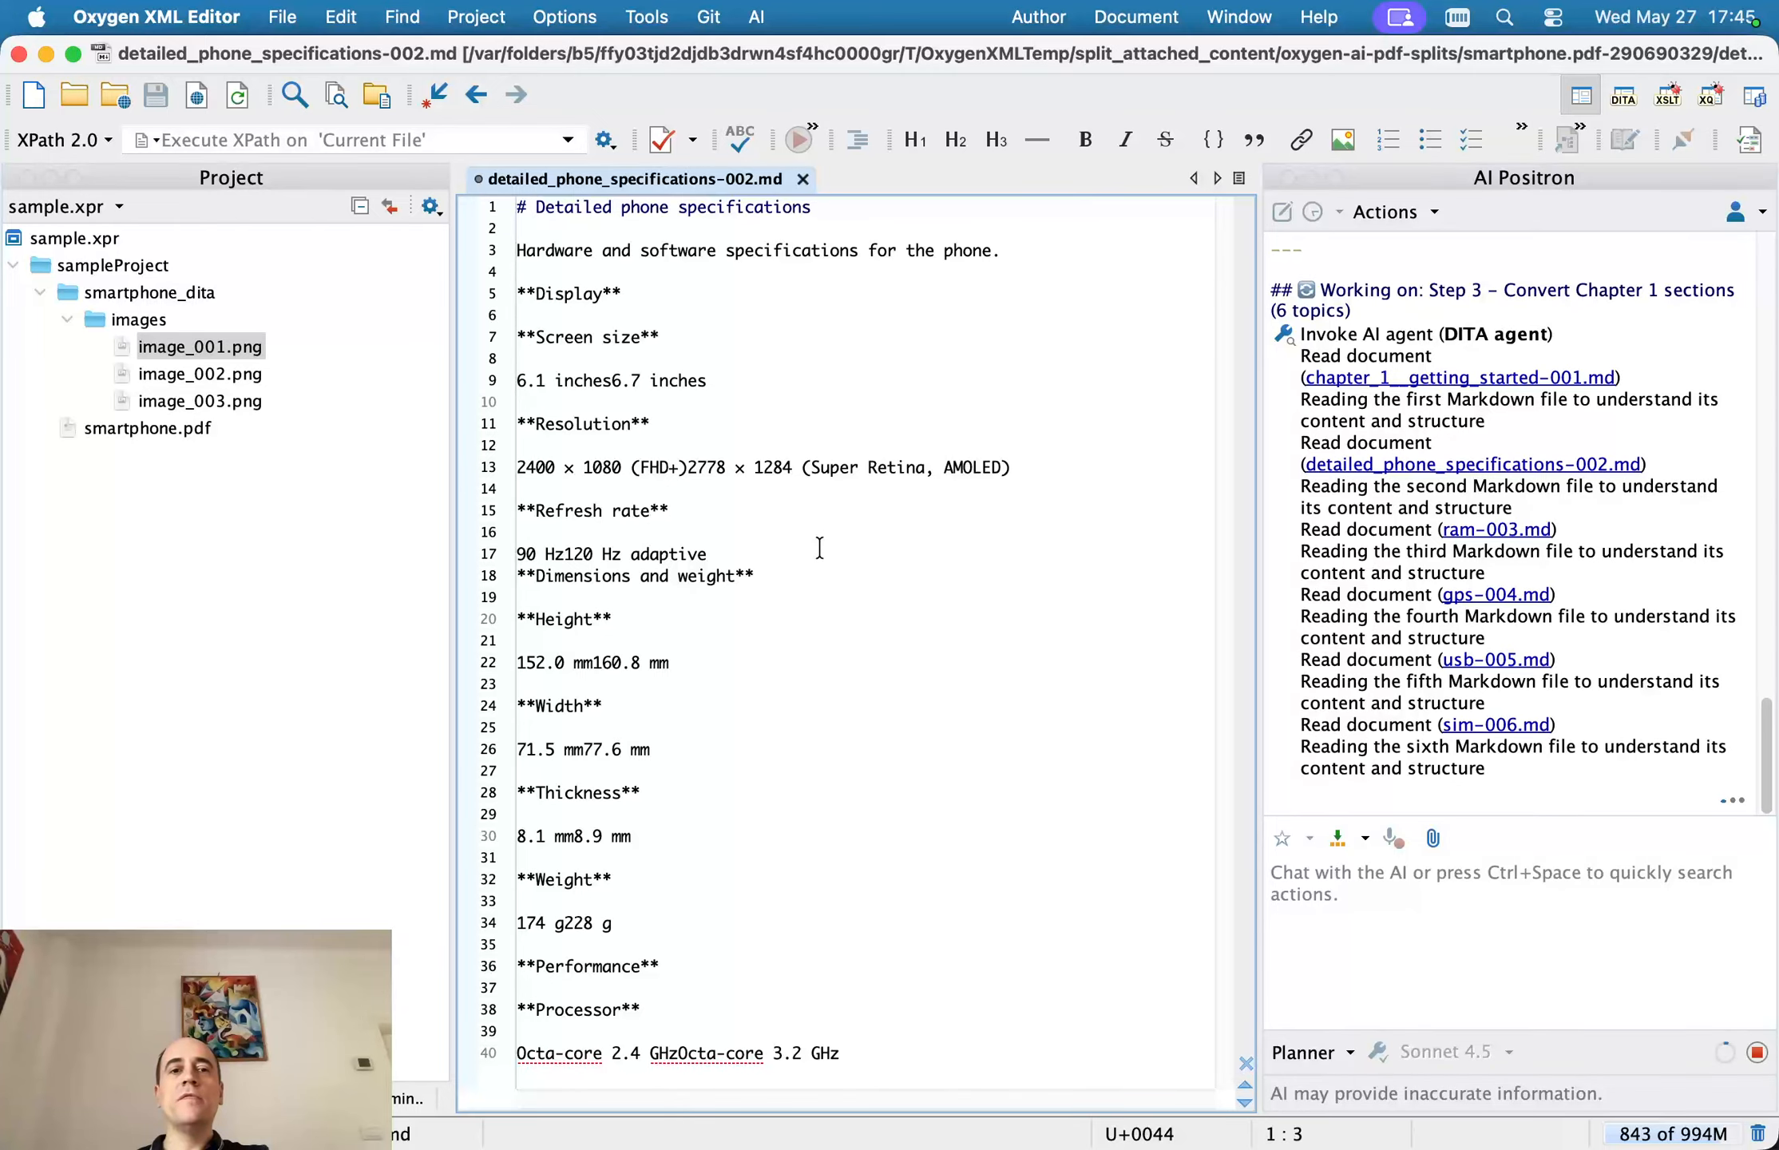
{"action": "left_click", "coordinate": [802, 179]}
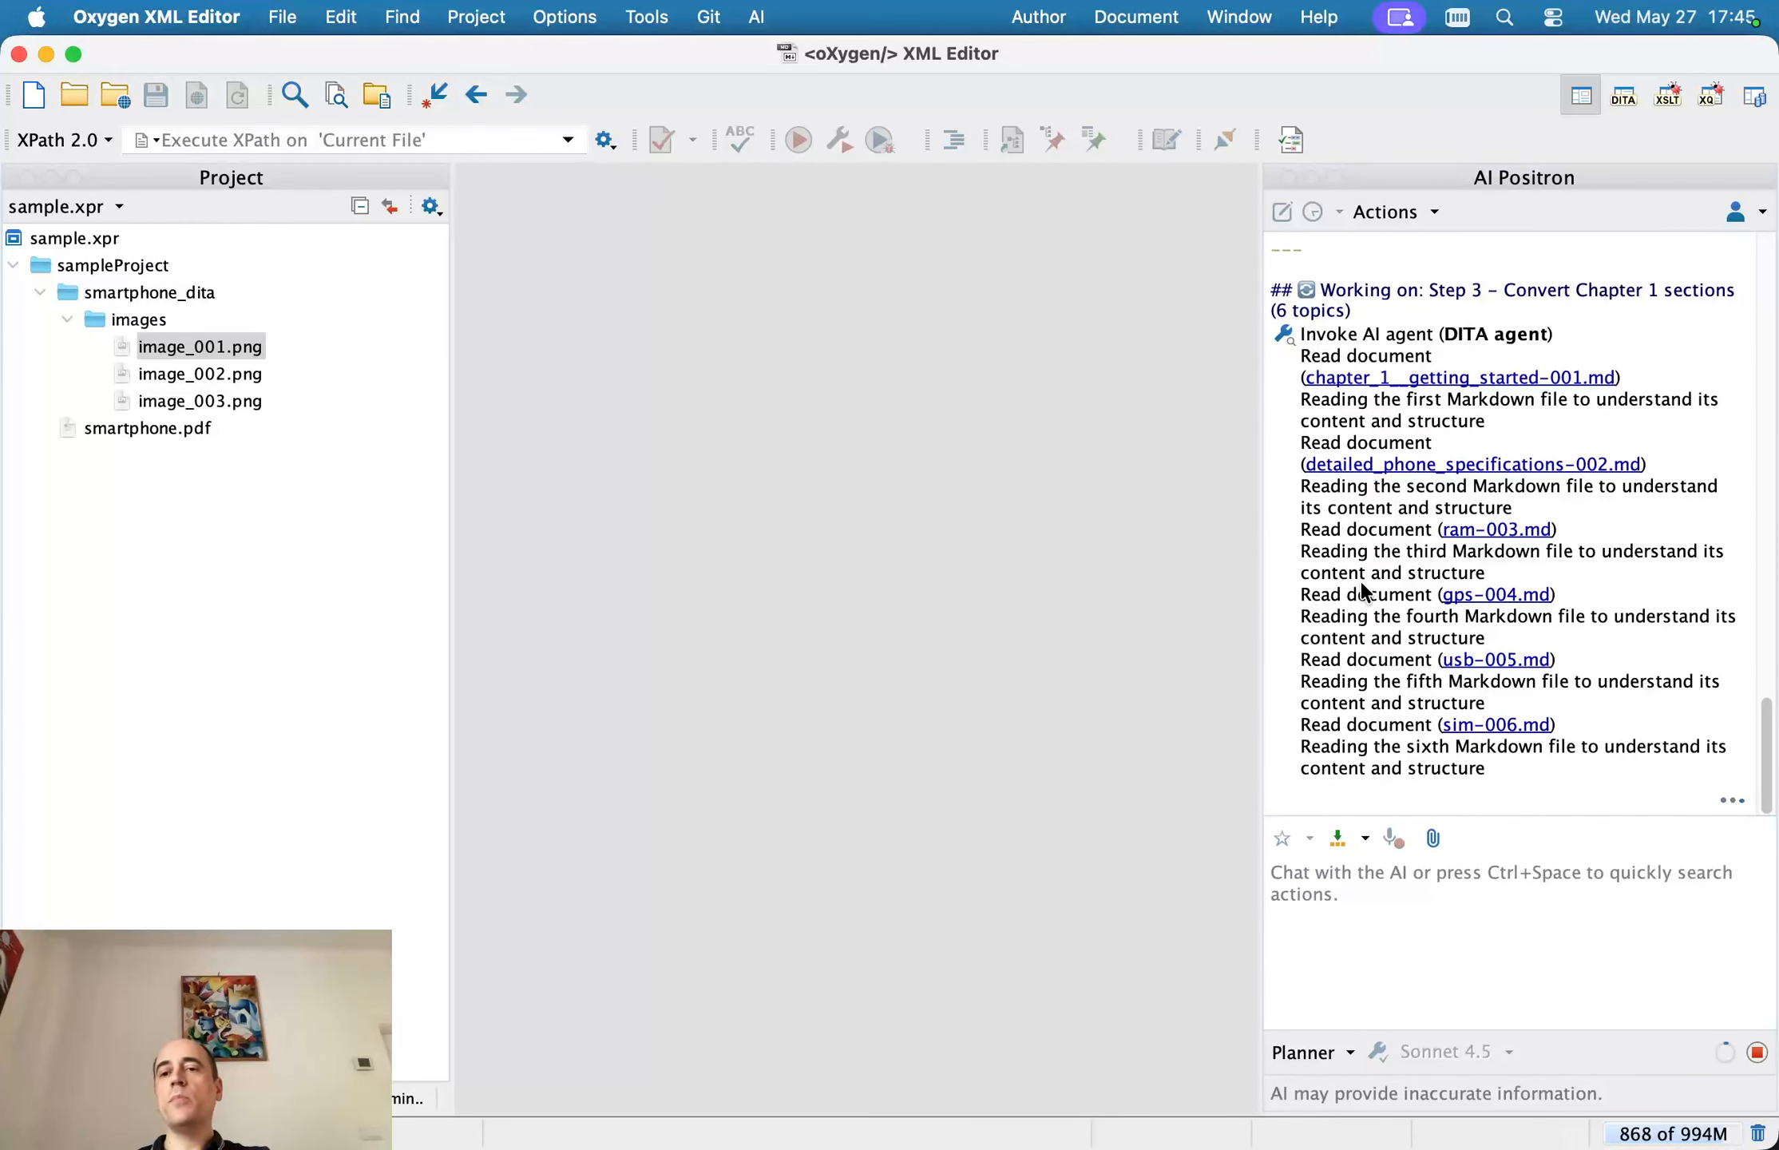
{"action": "left_click", "coordinate": [1475, 665]}
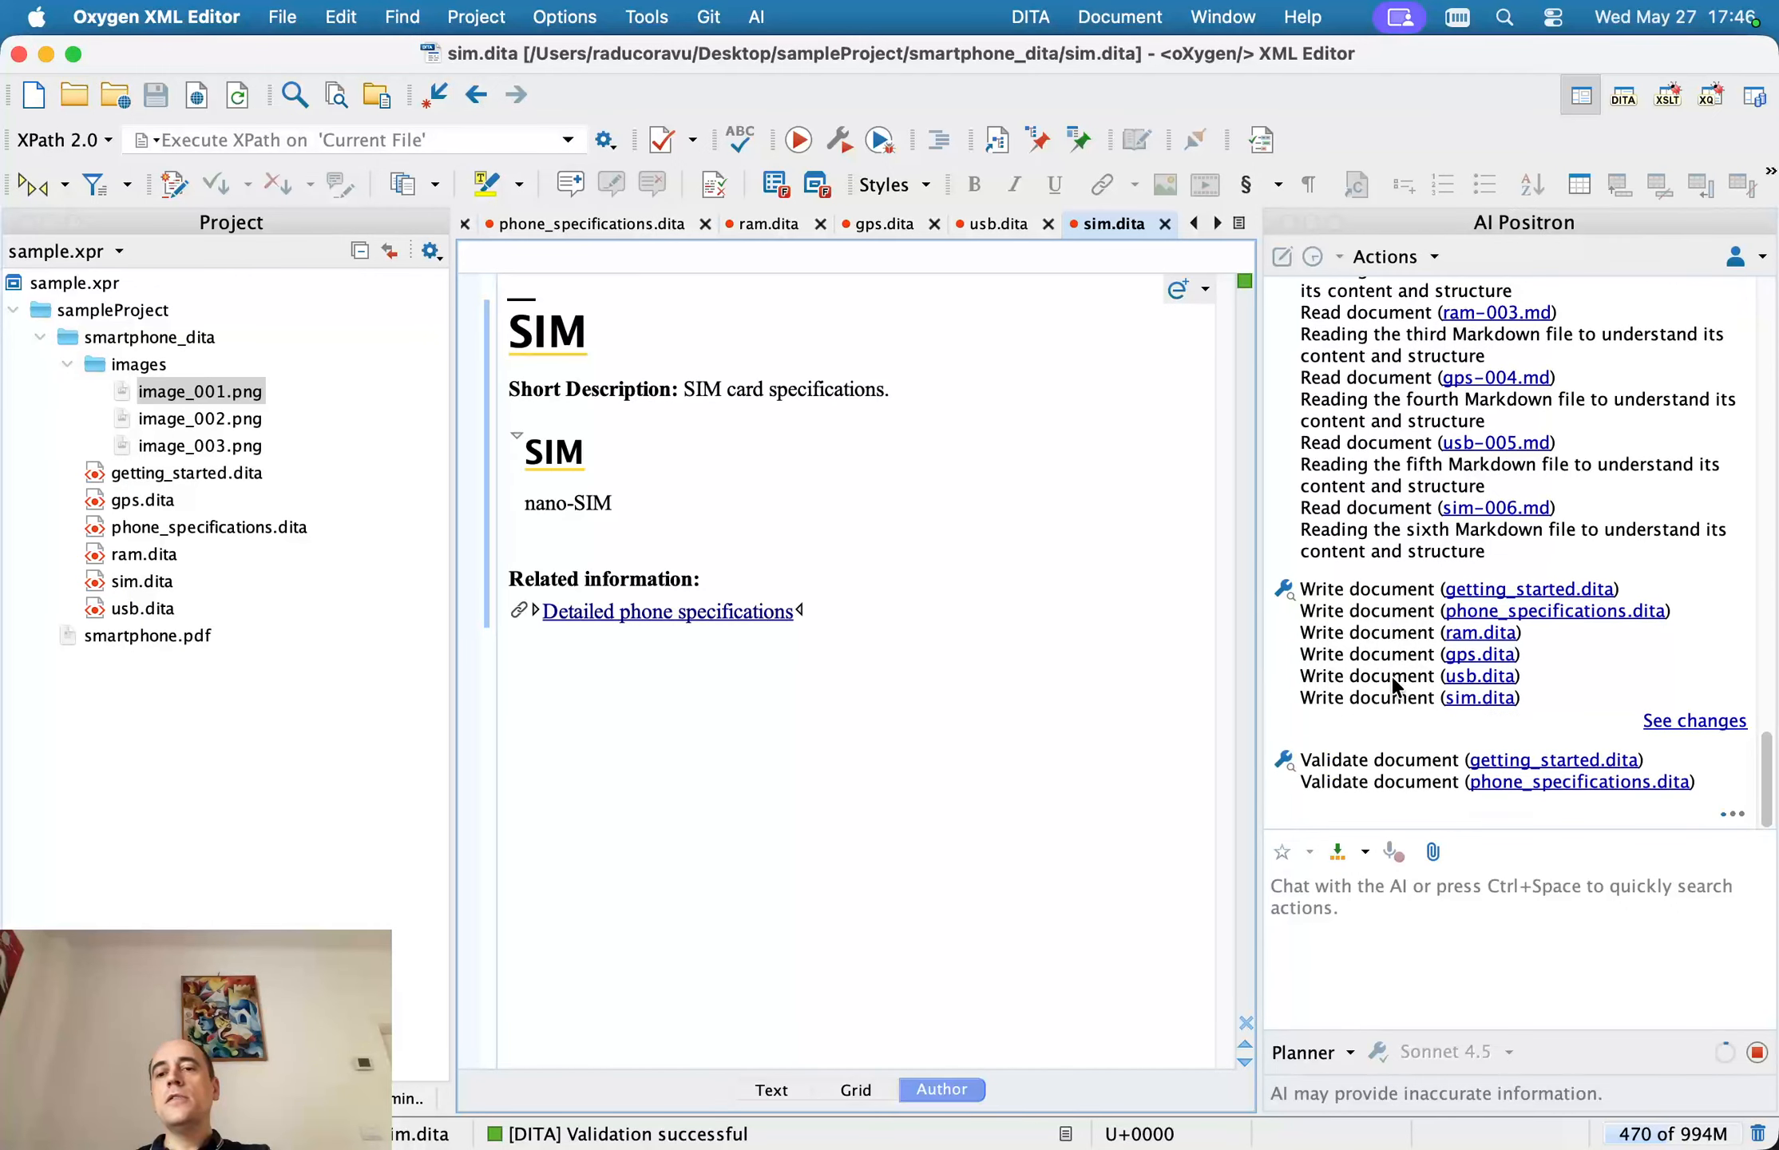
Inspect the generated phone_specifications.dita topic down to its related information links
{"action": "left_click", "coordinate": [637, 224]}
{"action": "scroll", "coordinate": [706, 375], "scroll_direction": "down", "scroll_amount": 10}
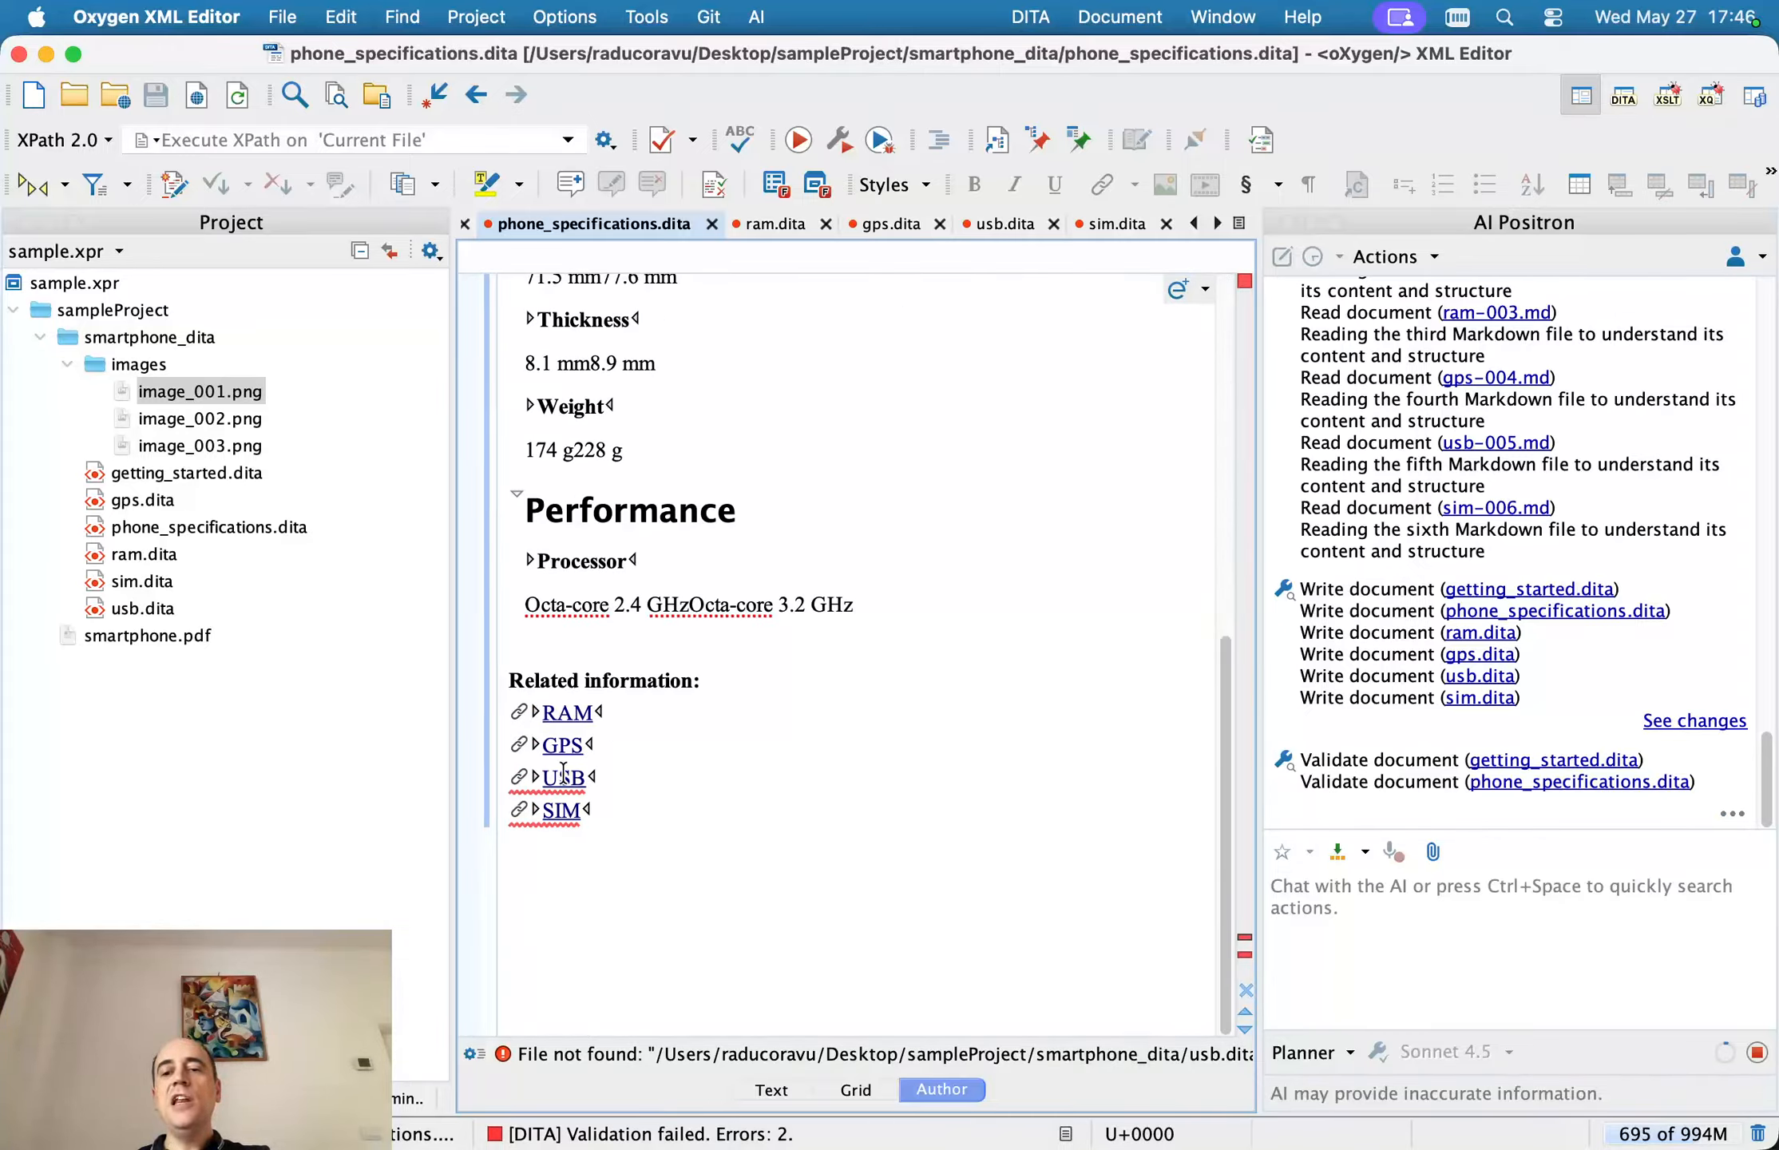
{"action": "scroll", "coordinate": [1463, 675], "scroll_direction": "down", "scroll_amount": 1}
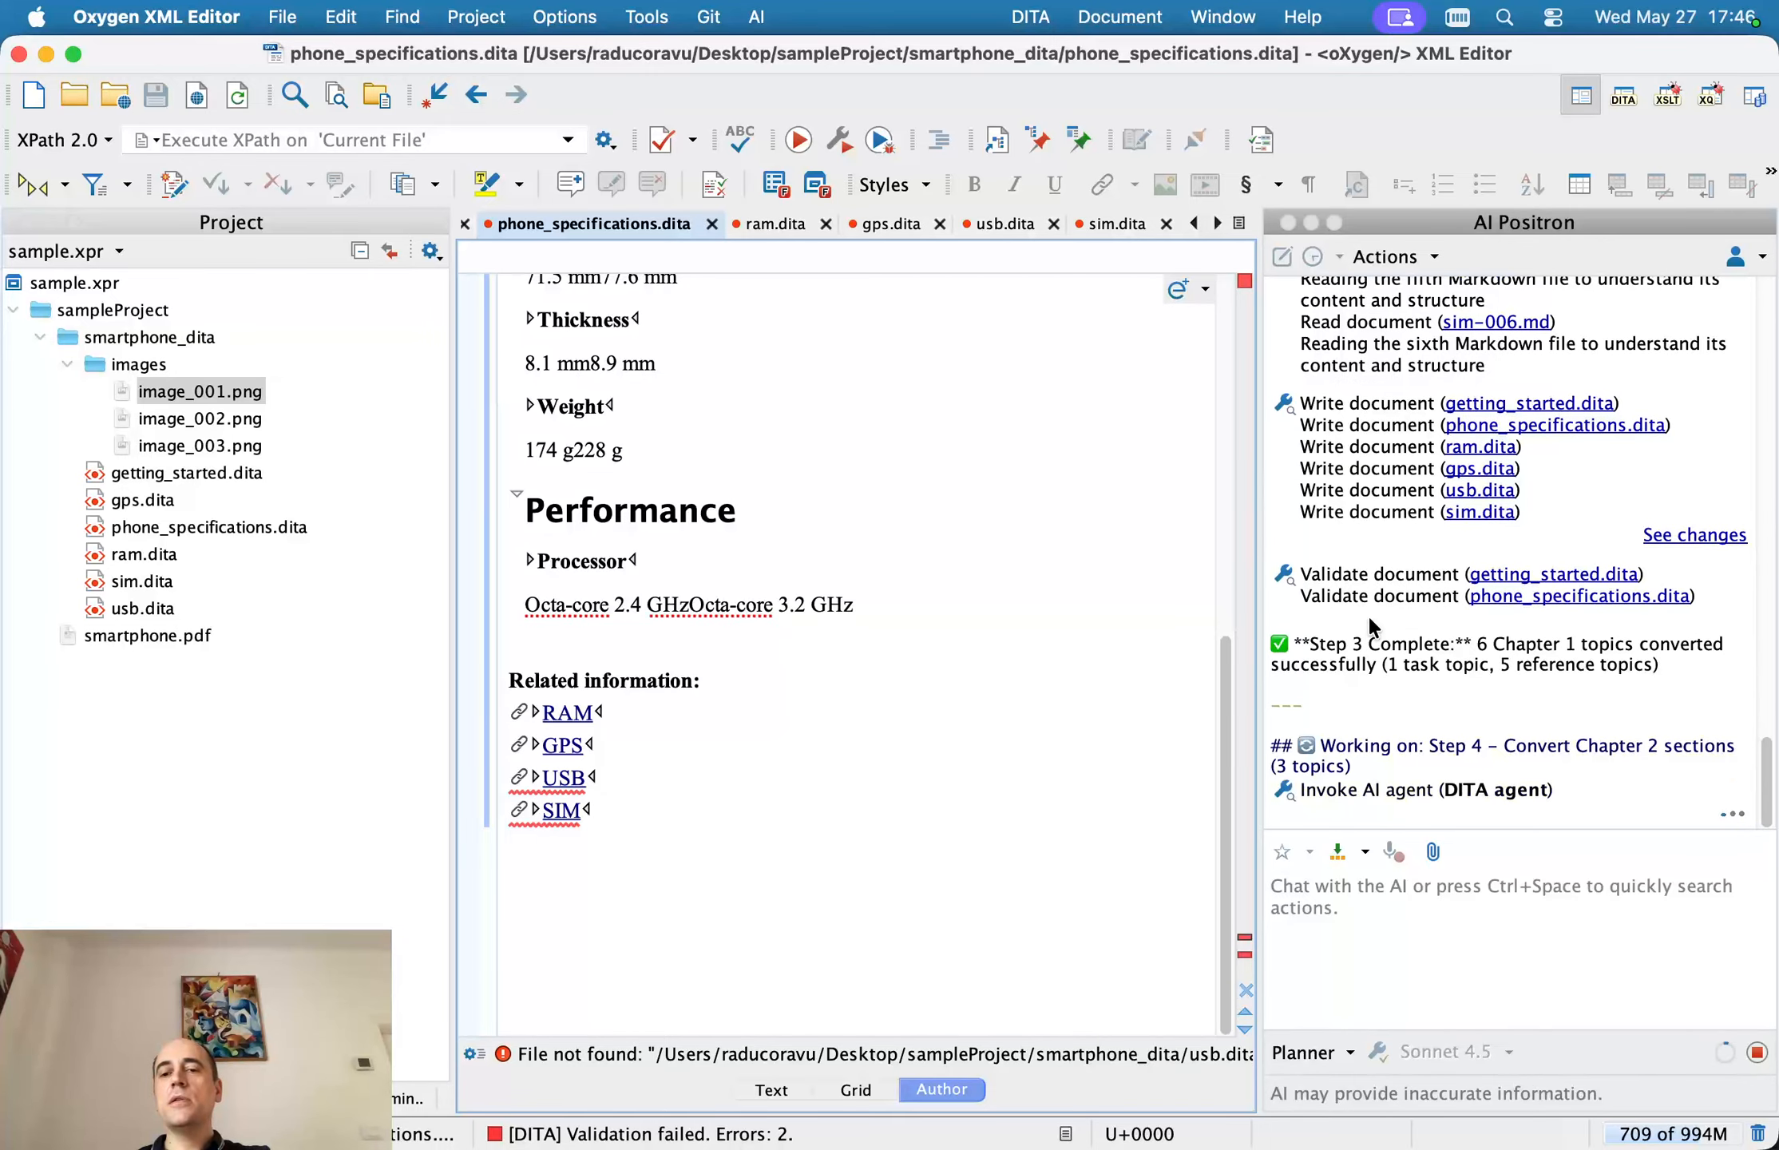
{"action": "left_click", "coordinate": [922, 389]}
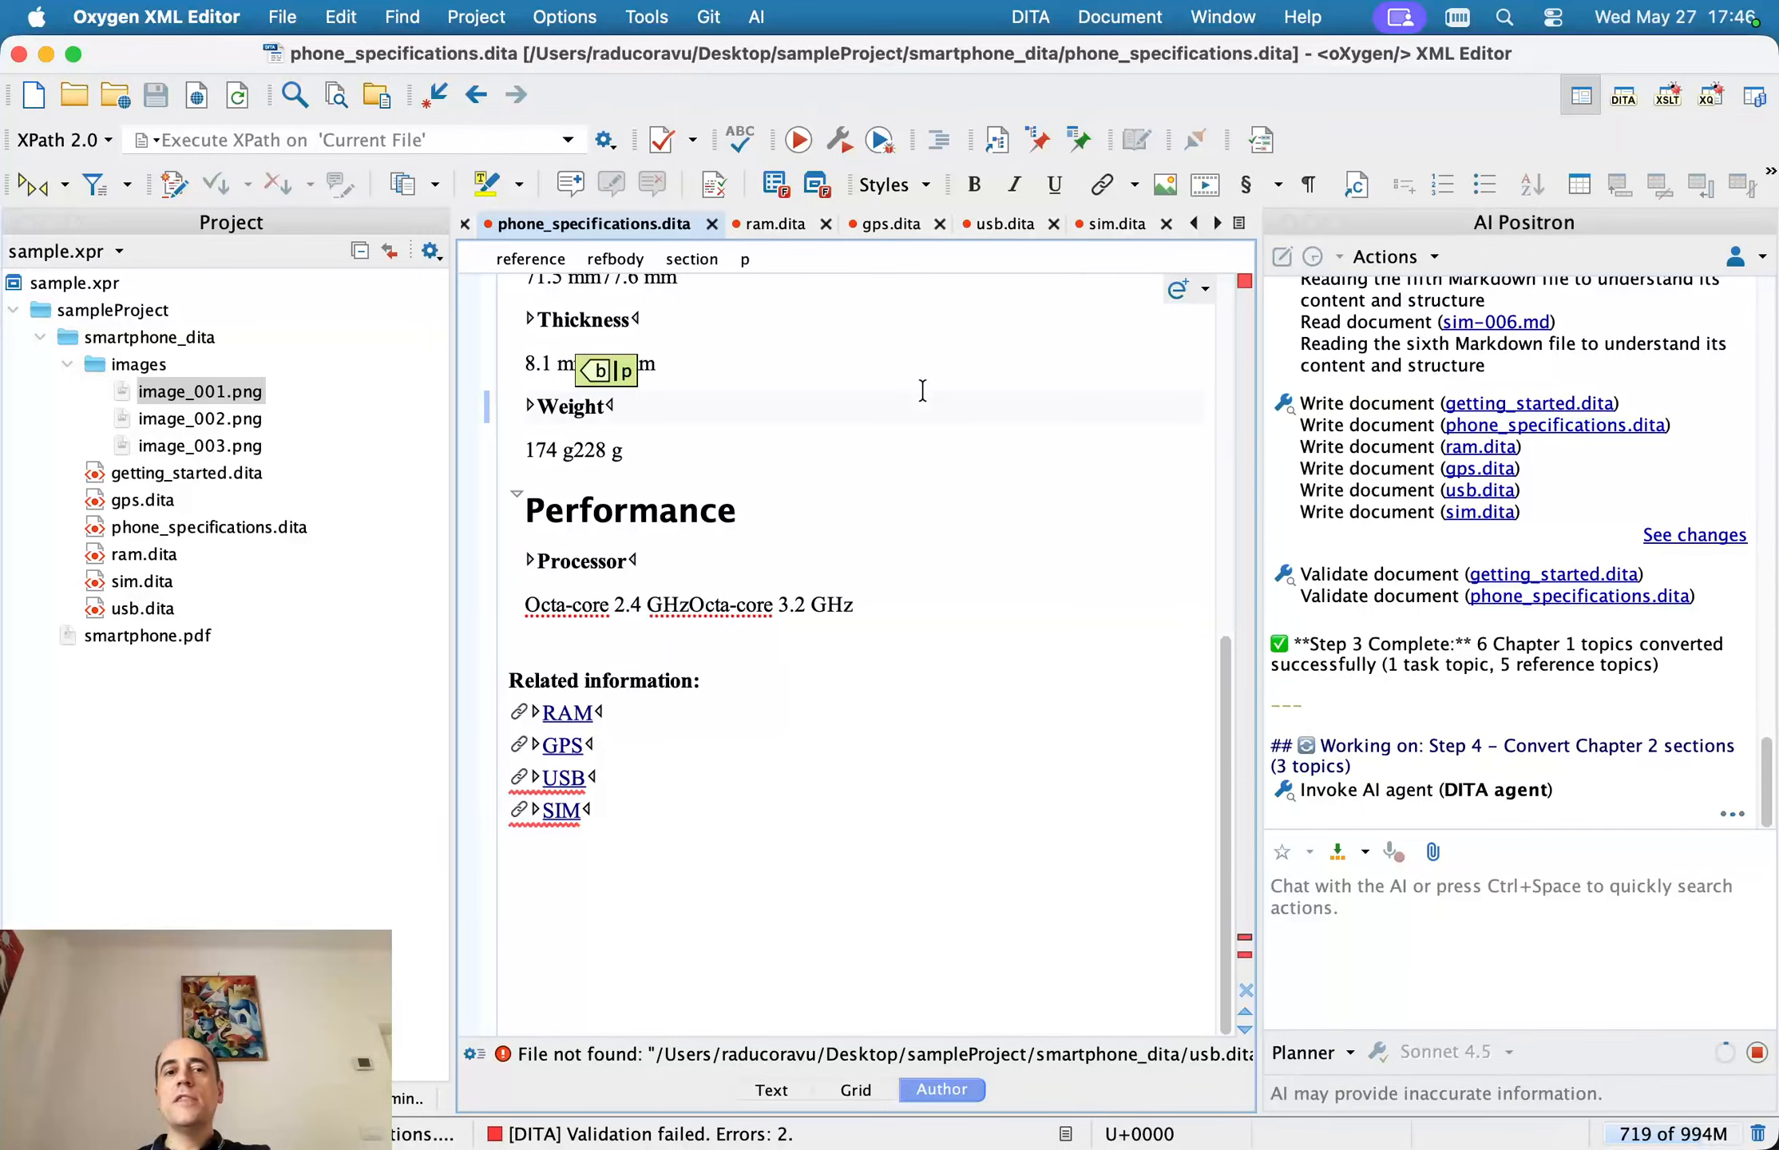
Review the phone specifications topic, the agent's Step 4 progress on the Chapter 2 sections, and the generated charging and phone basics topics
{"action": "scroll", "coordinate": [886, 481], "scroll_direction": "up", "scroll_amount": 10}
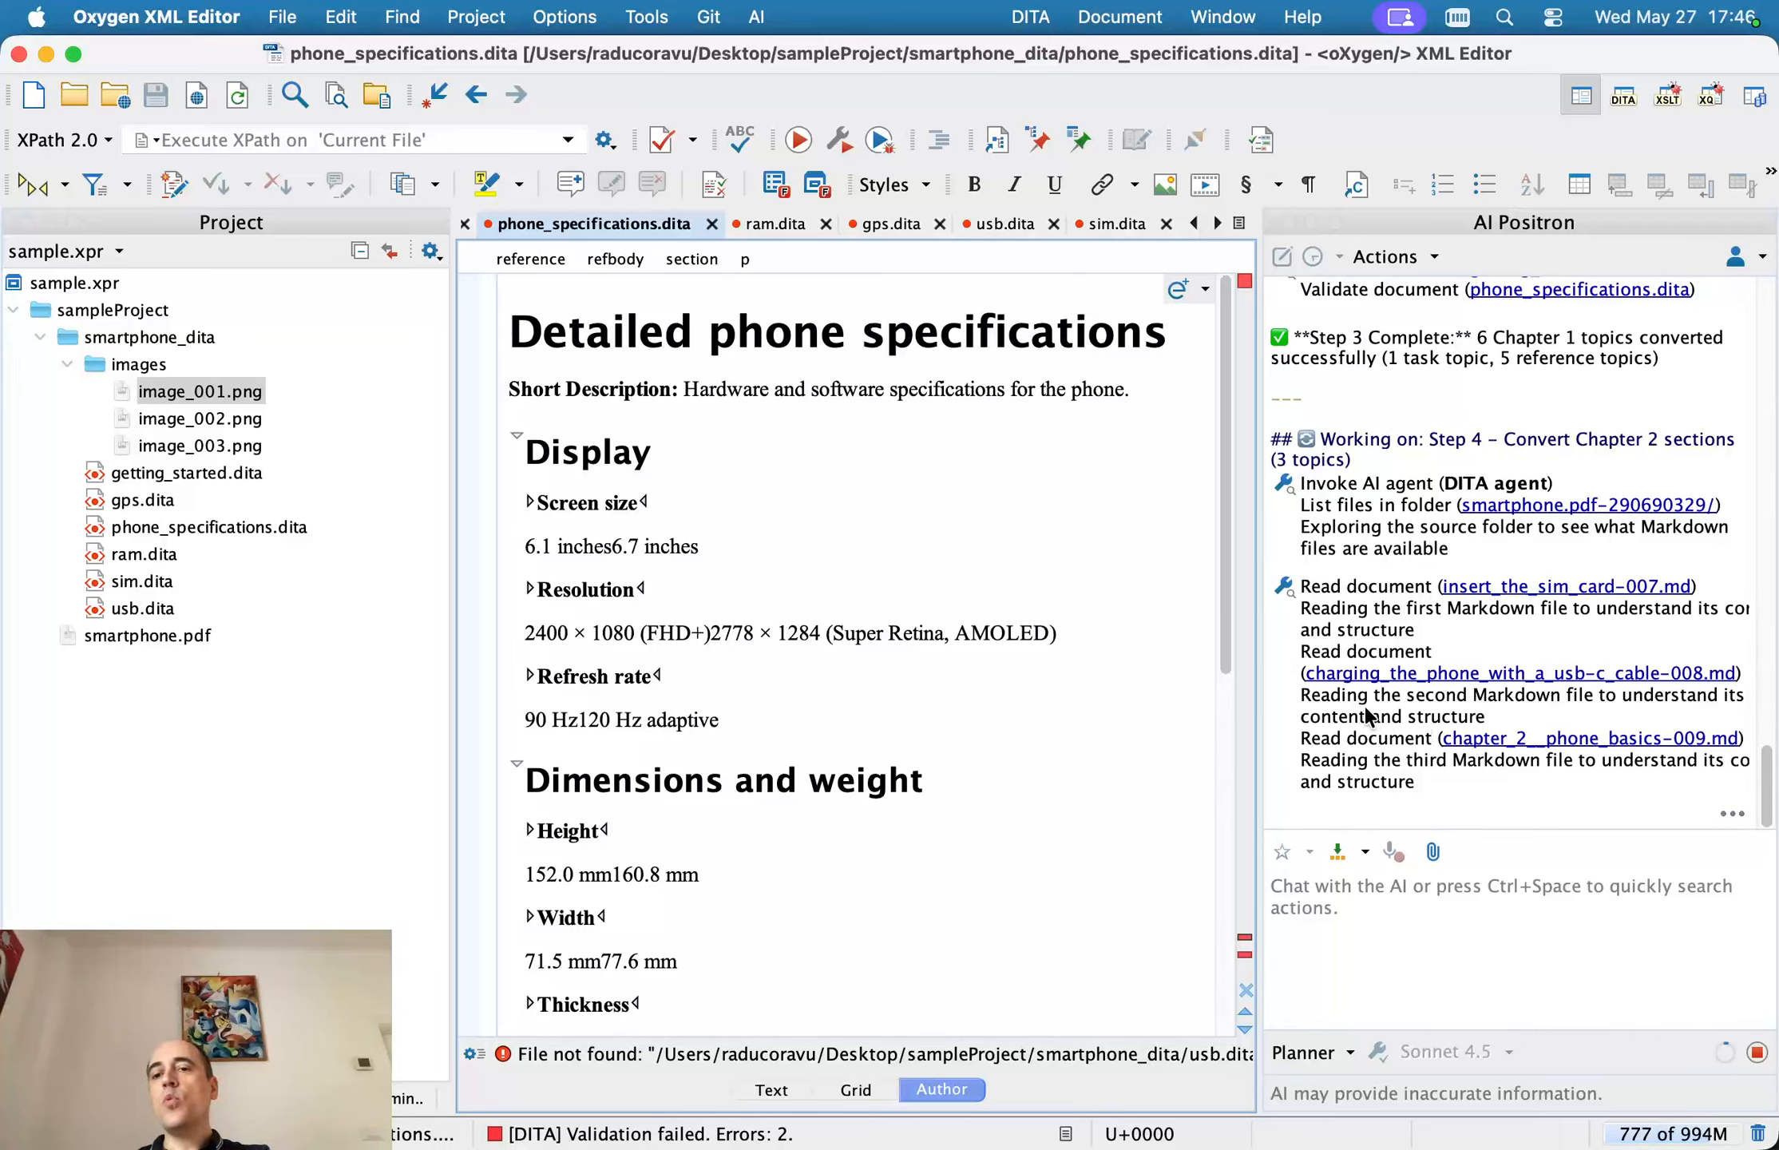
{"action": "left_click_drag", "start_coordinate": [1360, 716], "coordinate": [1526, 710]}
{"action": "left_click", "coordinate": [1437, 693]}
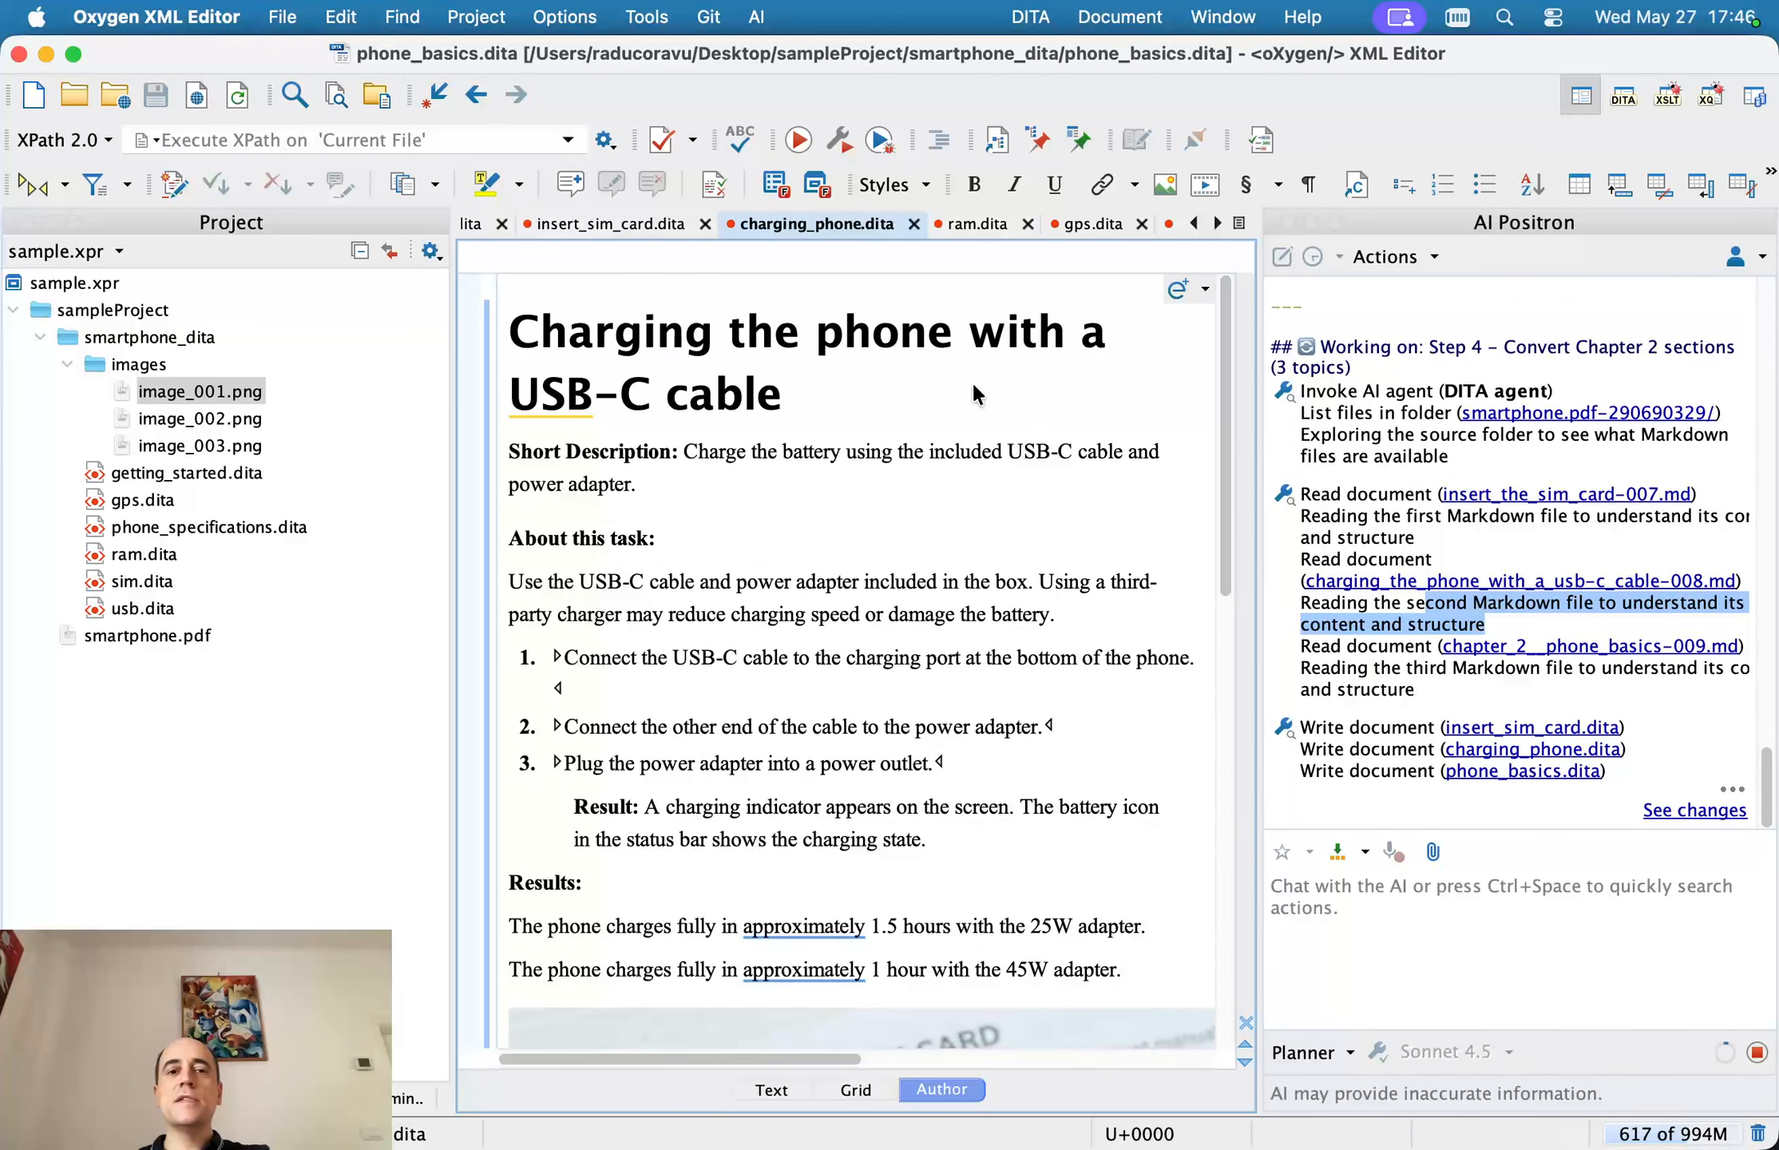
{"action": "scroll", "coordinate": [831, 399], "scroll_direction": "down", "scroll_amount": 10}
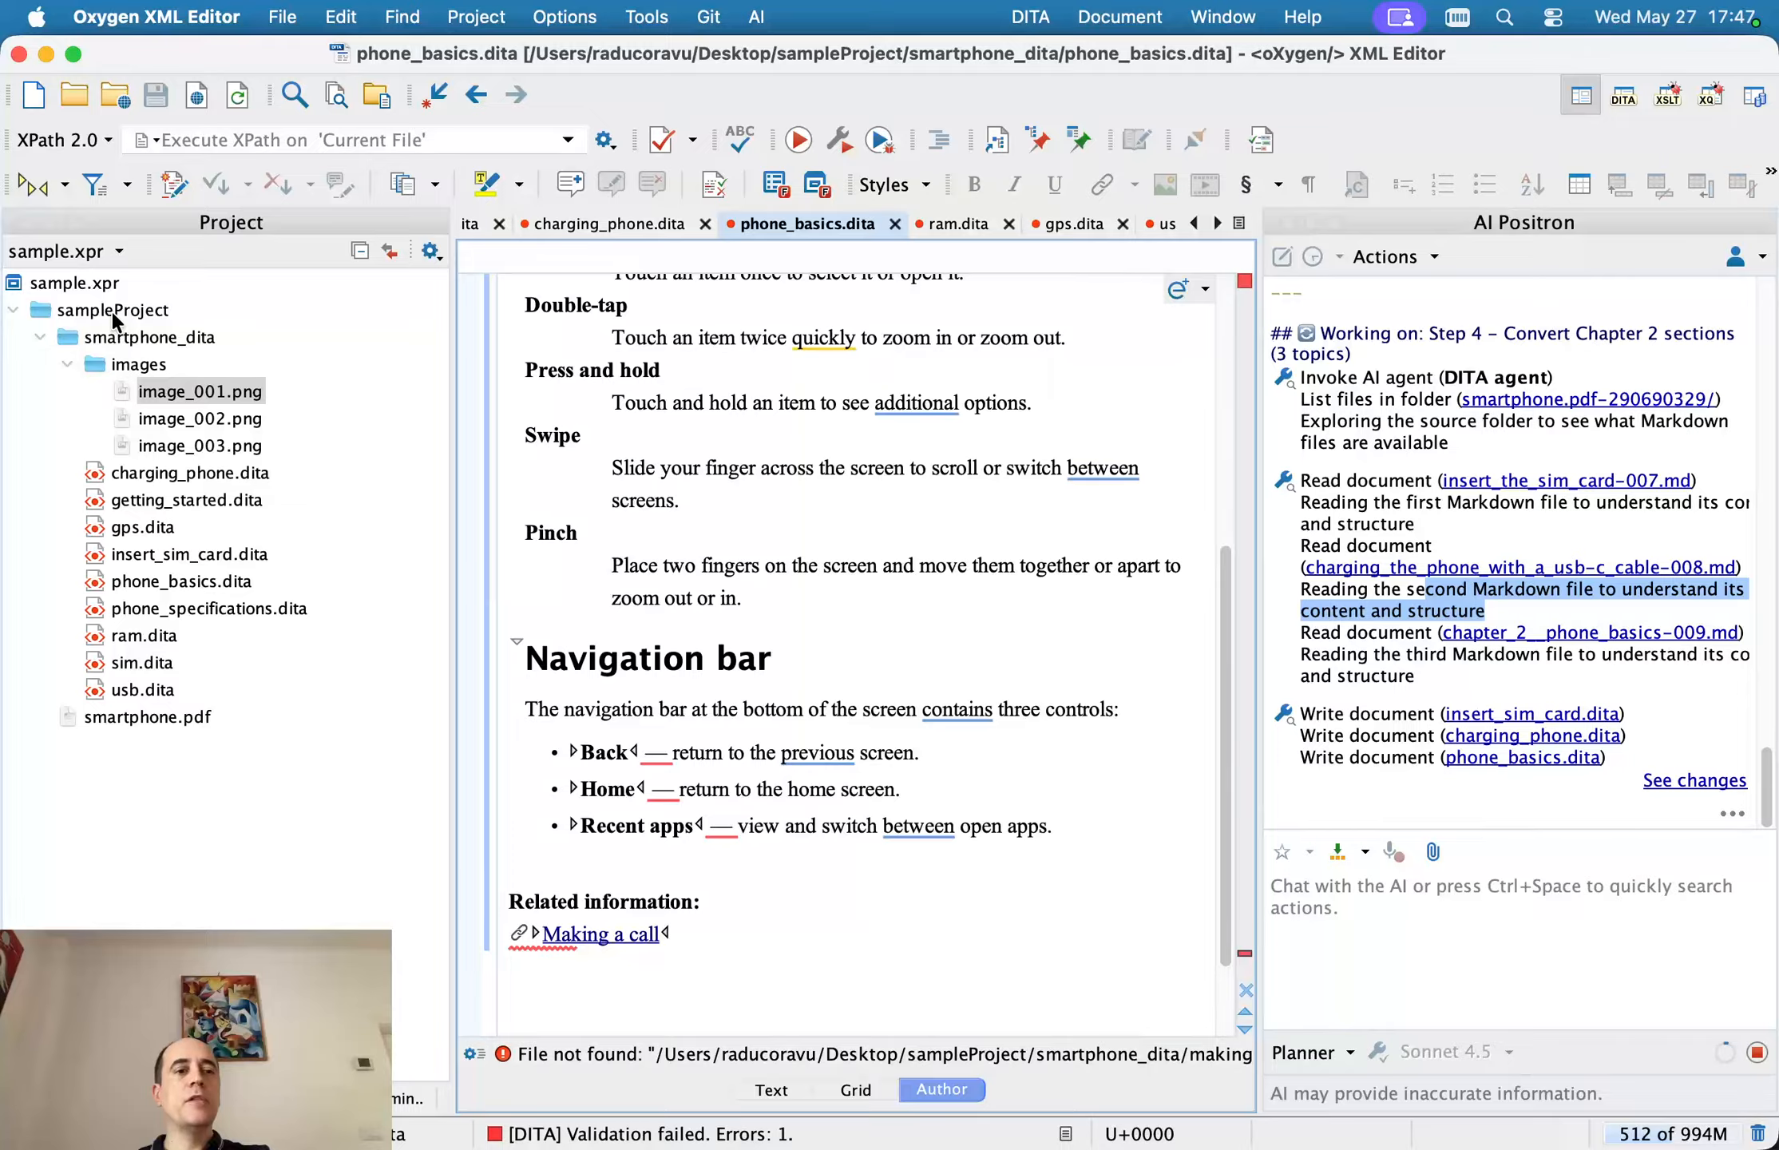
Check the generated topics in the smartphone_dita folder, follow the agent's progress log into Step 5, and view its context window usage
{"action": "left_click", "coordinate": [112, 311]}
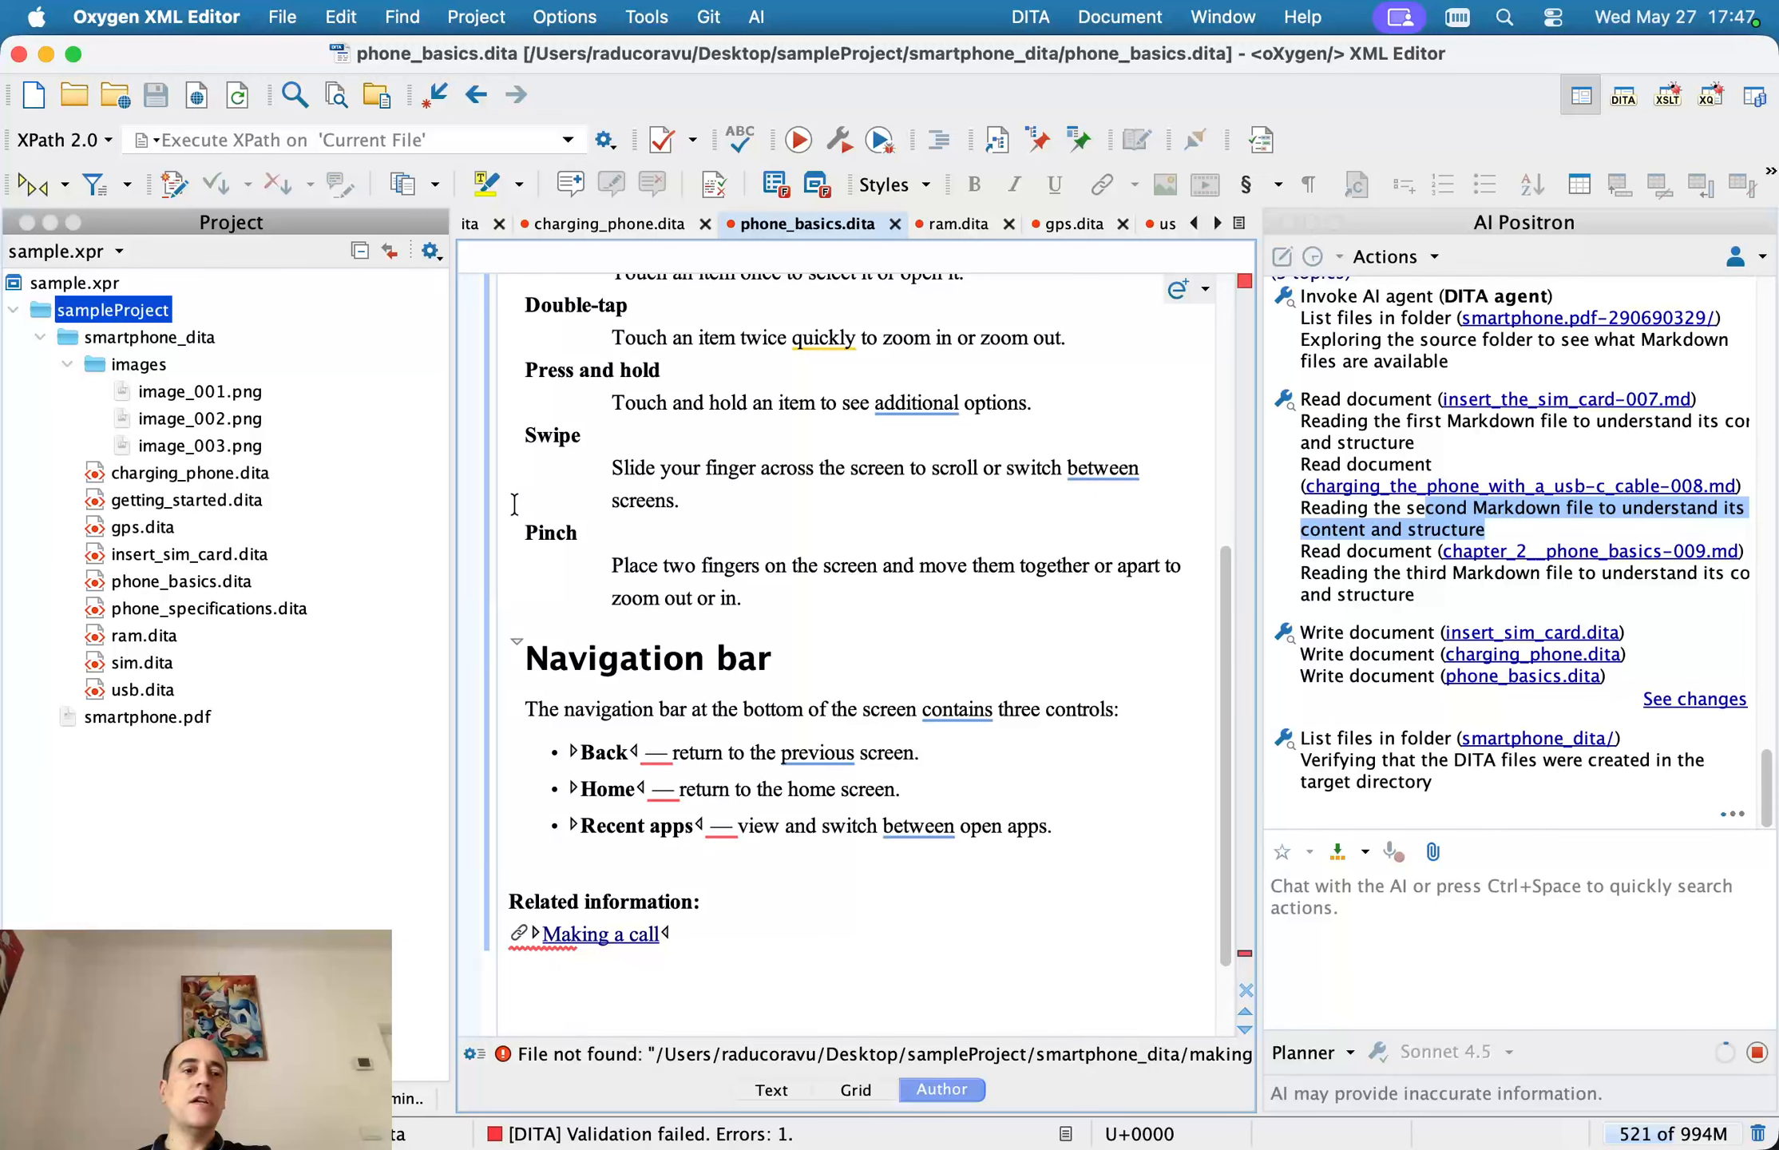
{"action": "left_click", "coordinate": [168, 501]}
{"action": "left_click", "coordinate": [164, 555]}
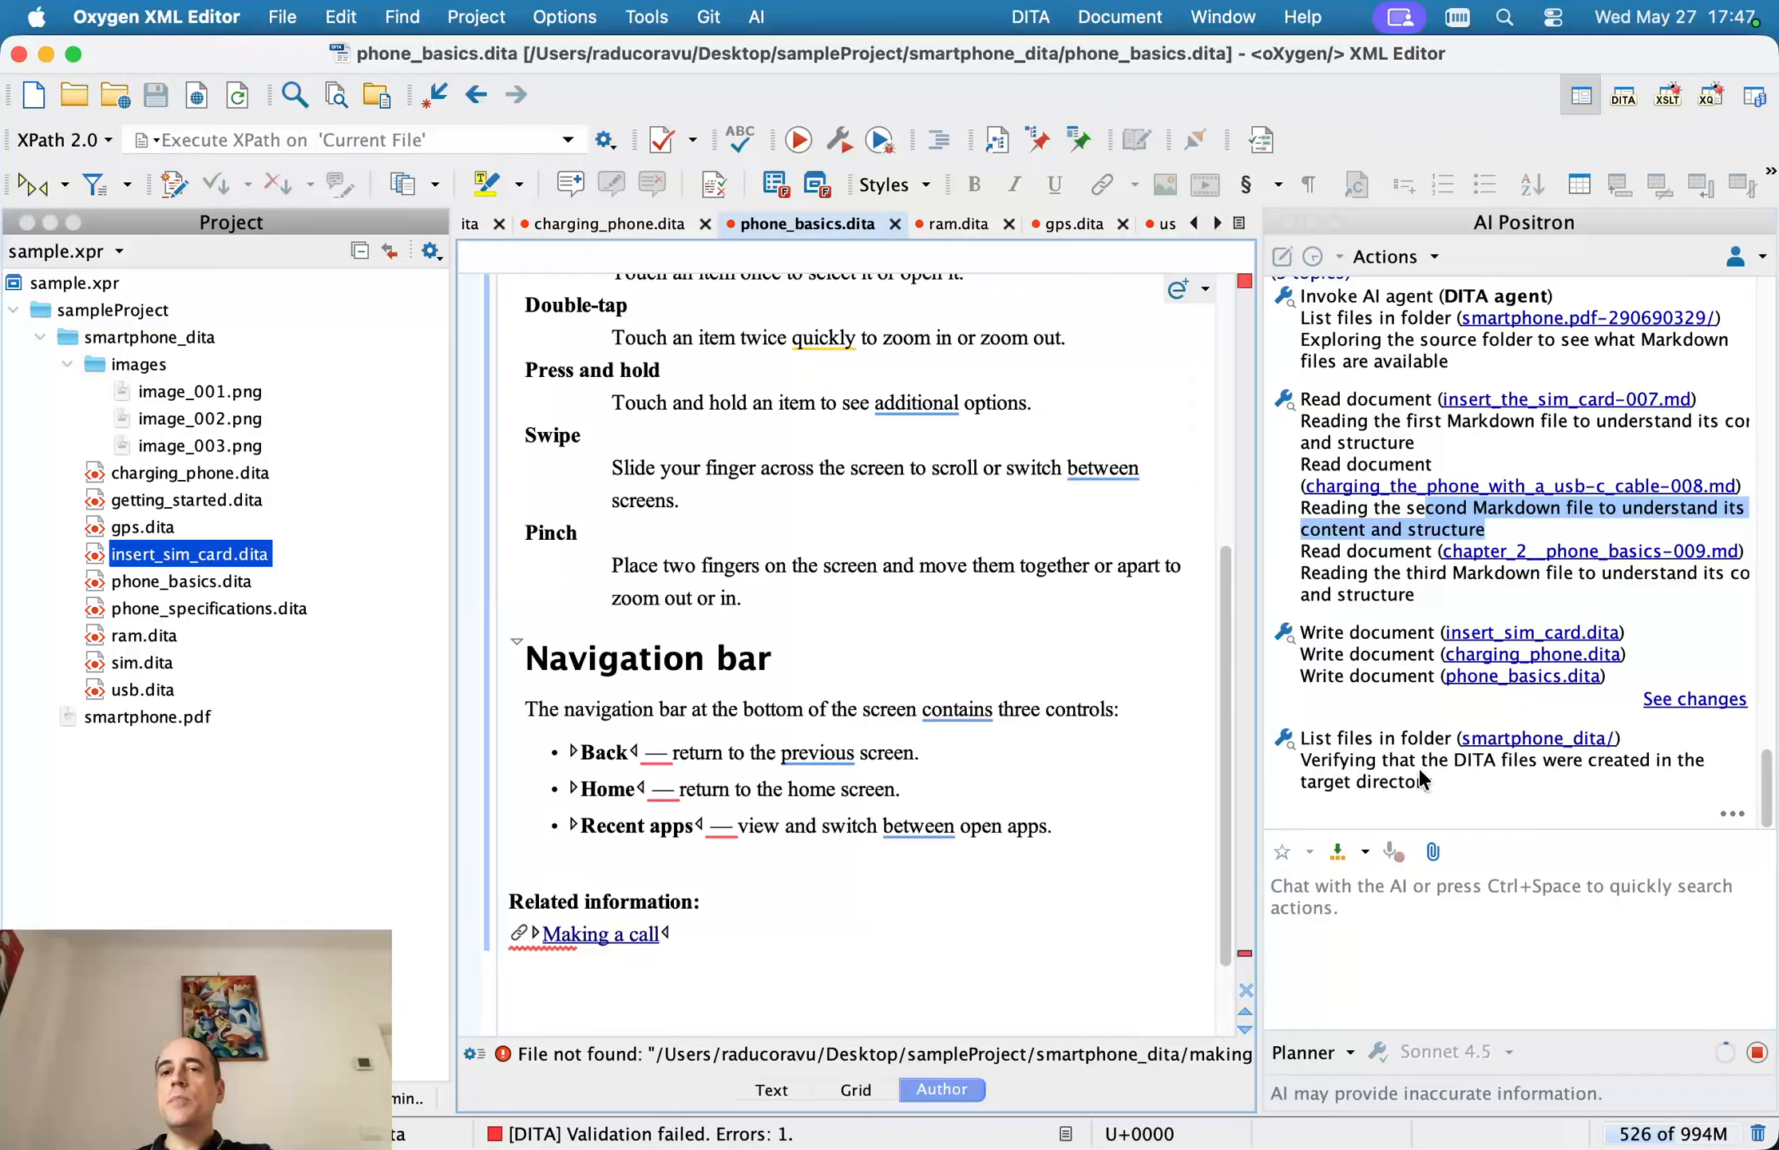
{"action": "scroll", "coordinate": [1418, 764], "scroll_direction": "down", "scroll_amount": 1}
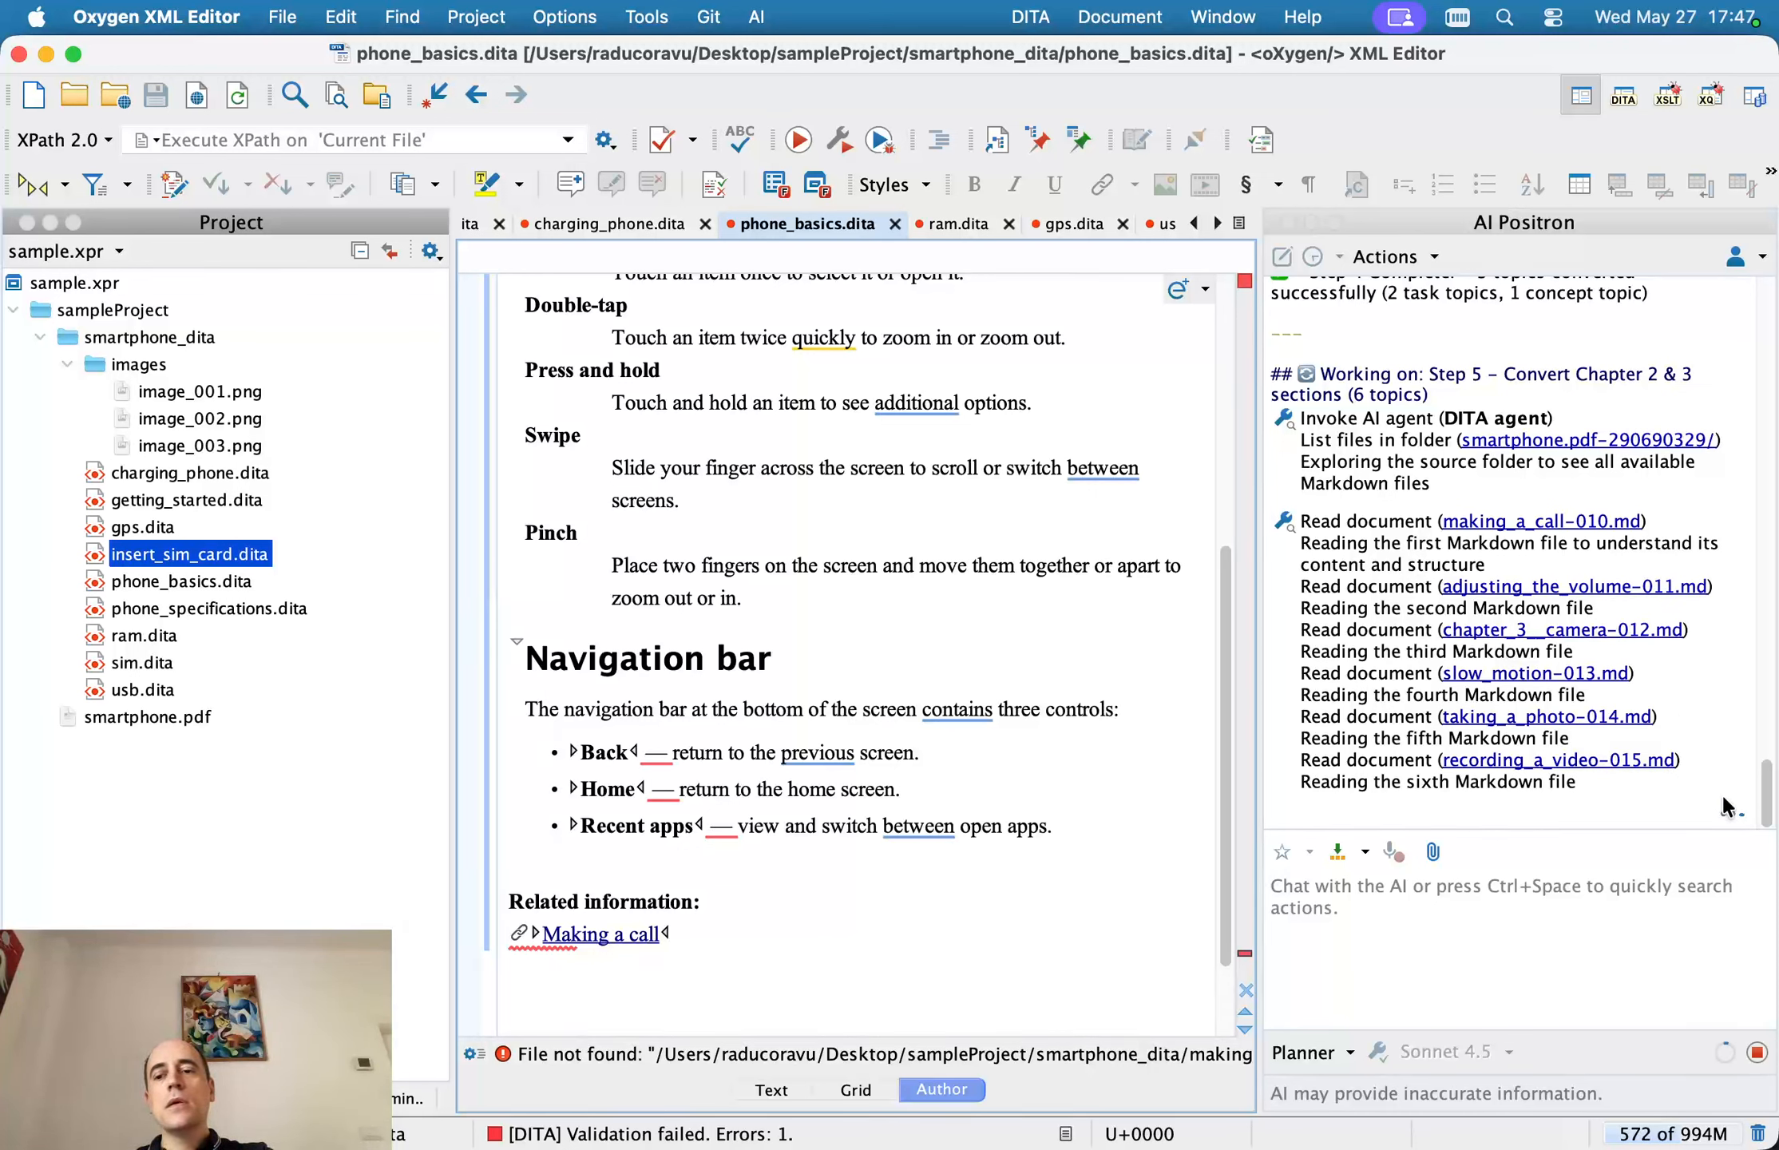
{"action": "mouse_move", "coordinate": [1718, 1043]}
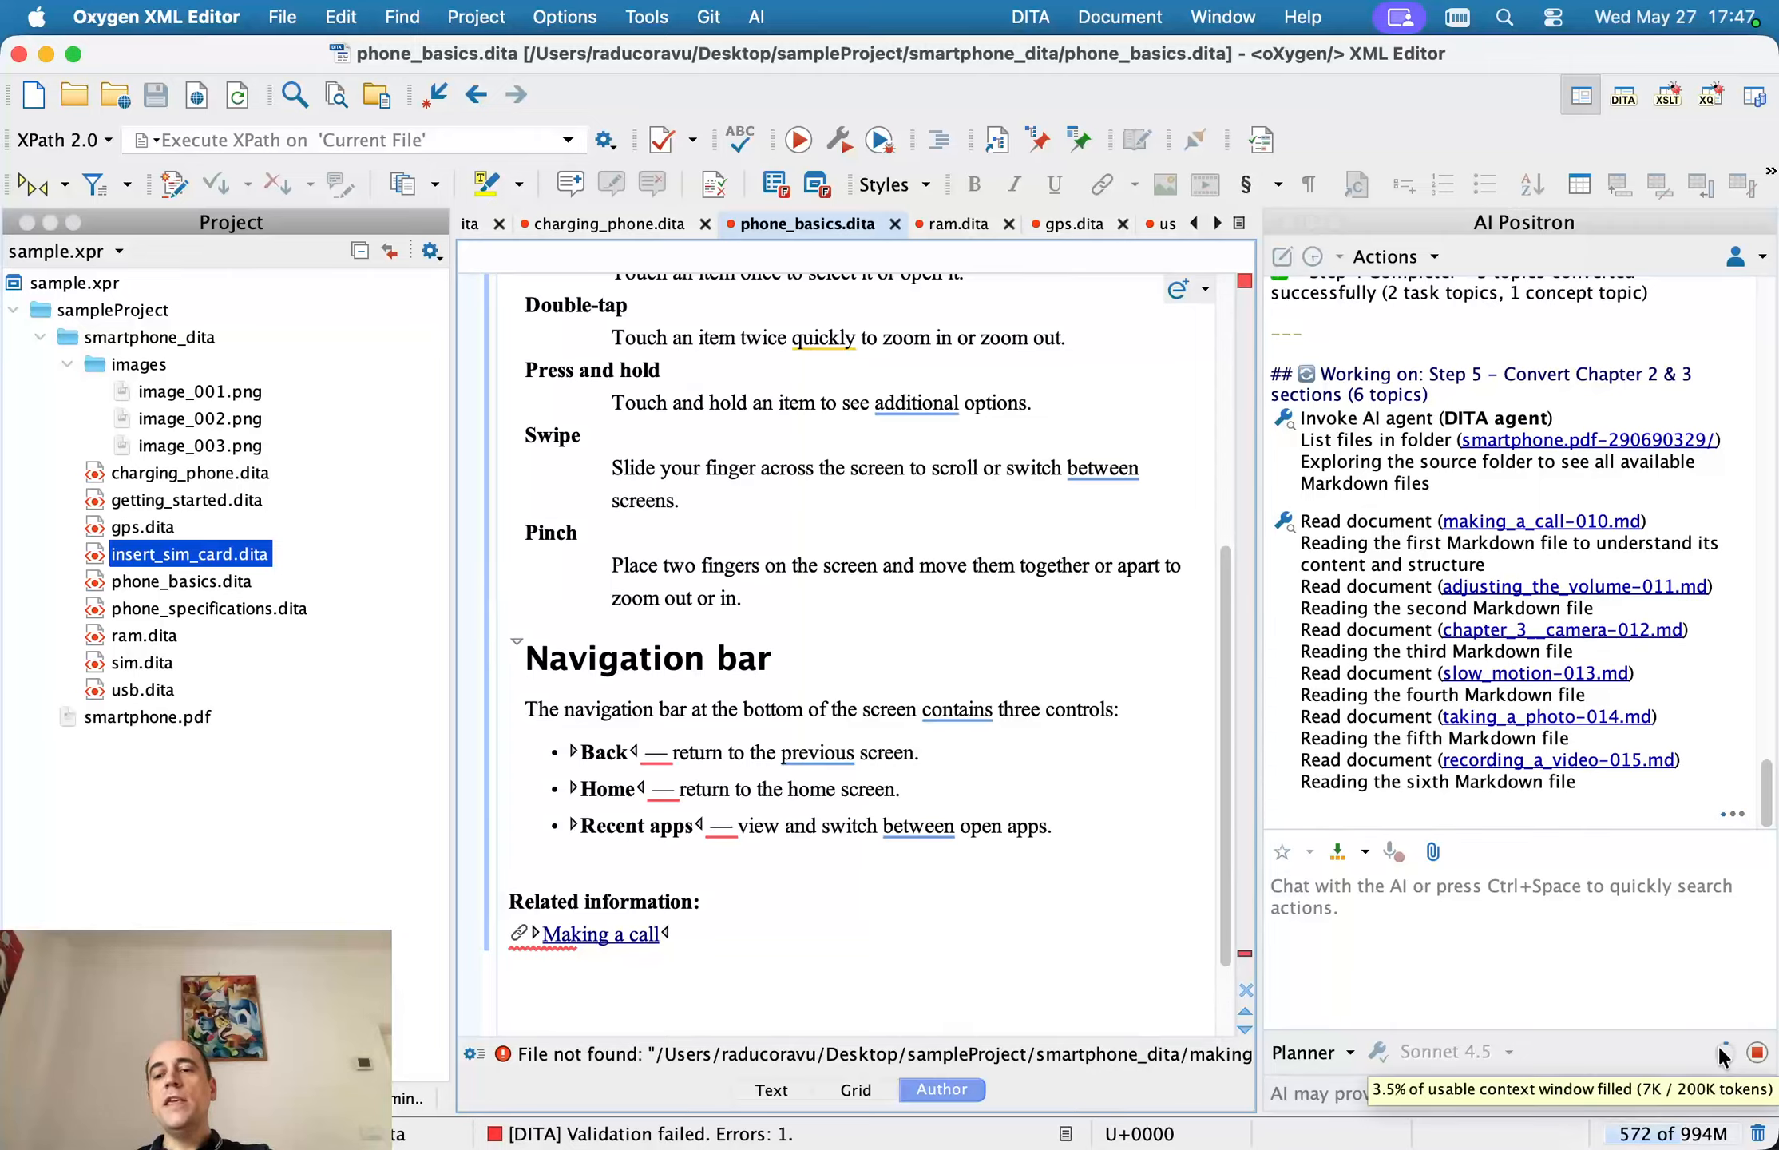